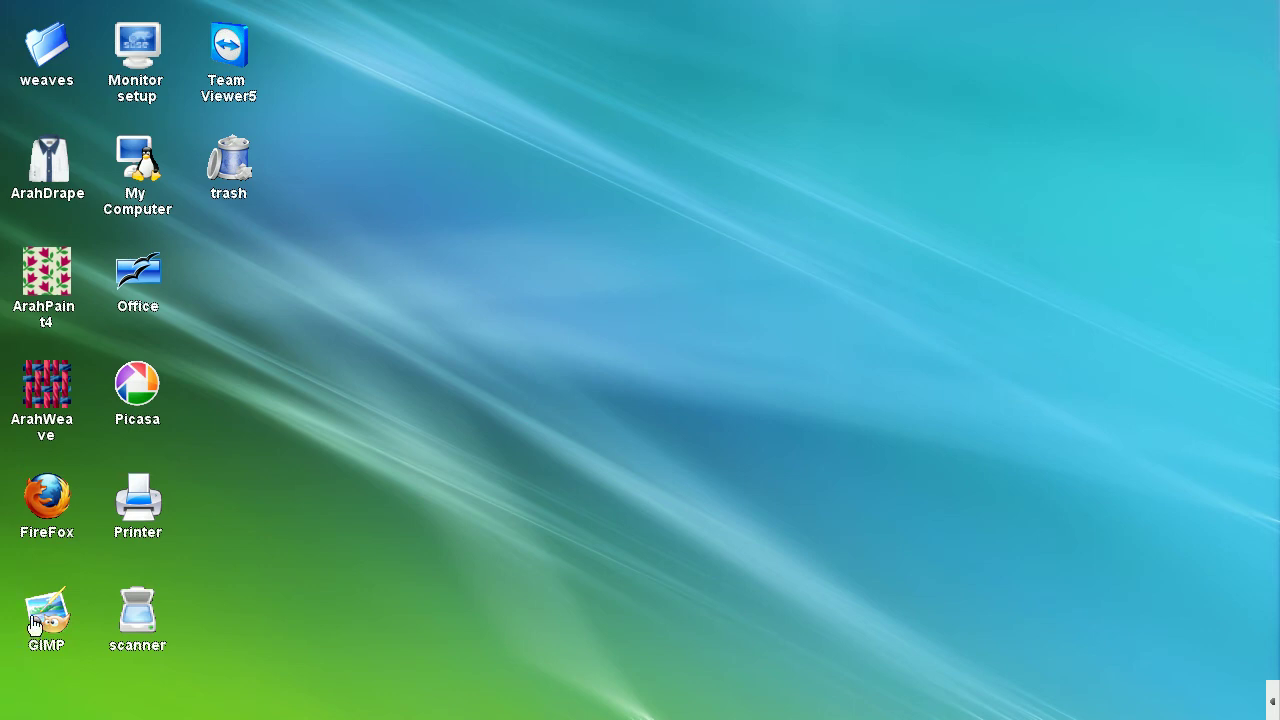
# Launch ArahDrape maximized, load sofa-small.jpg as the model photo, and zoom in
pyautogui.click(38, 188)
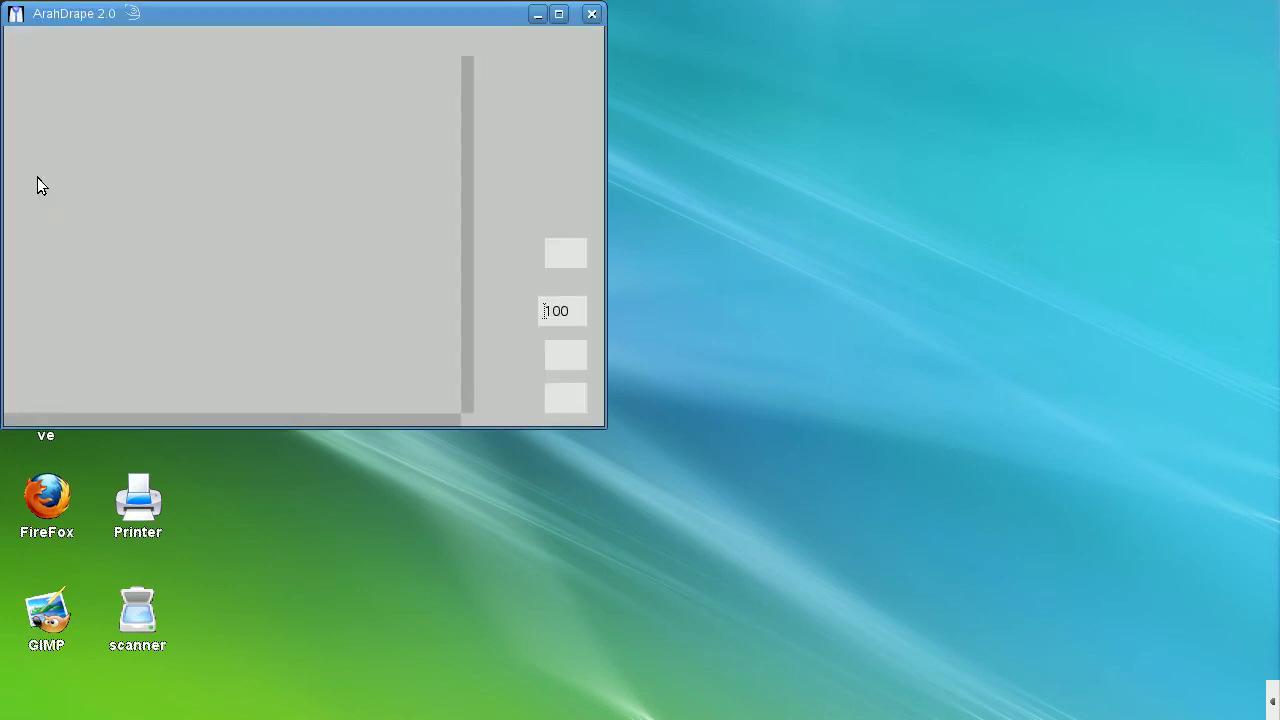
pyautogui.doubleClick(559, 17)
pyautogui.click(128, 42)
pyautogui.click(124, 66)
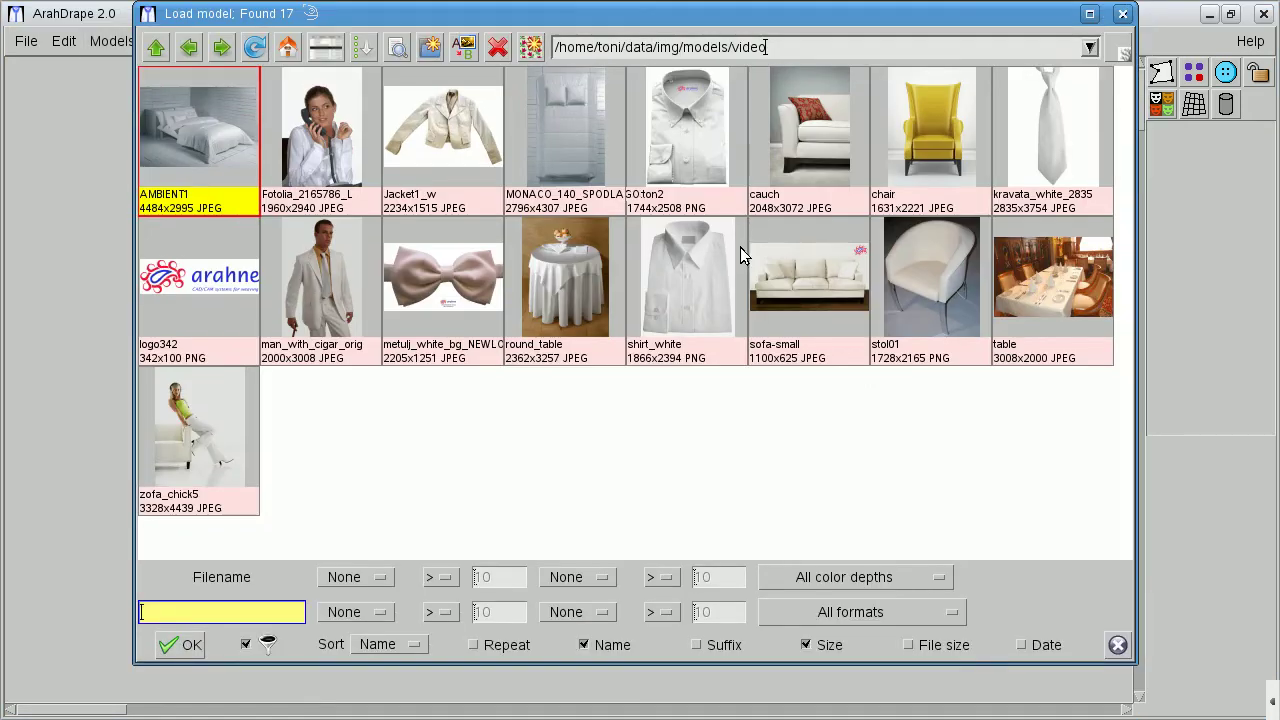
pyautogui.click(833, 277)
pyautogui.click(1123, 15)
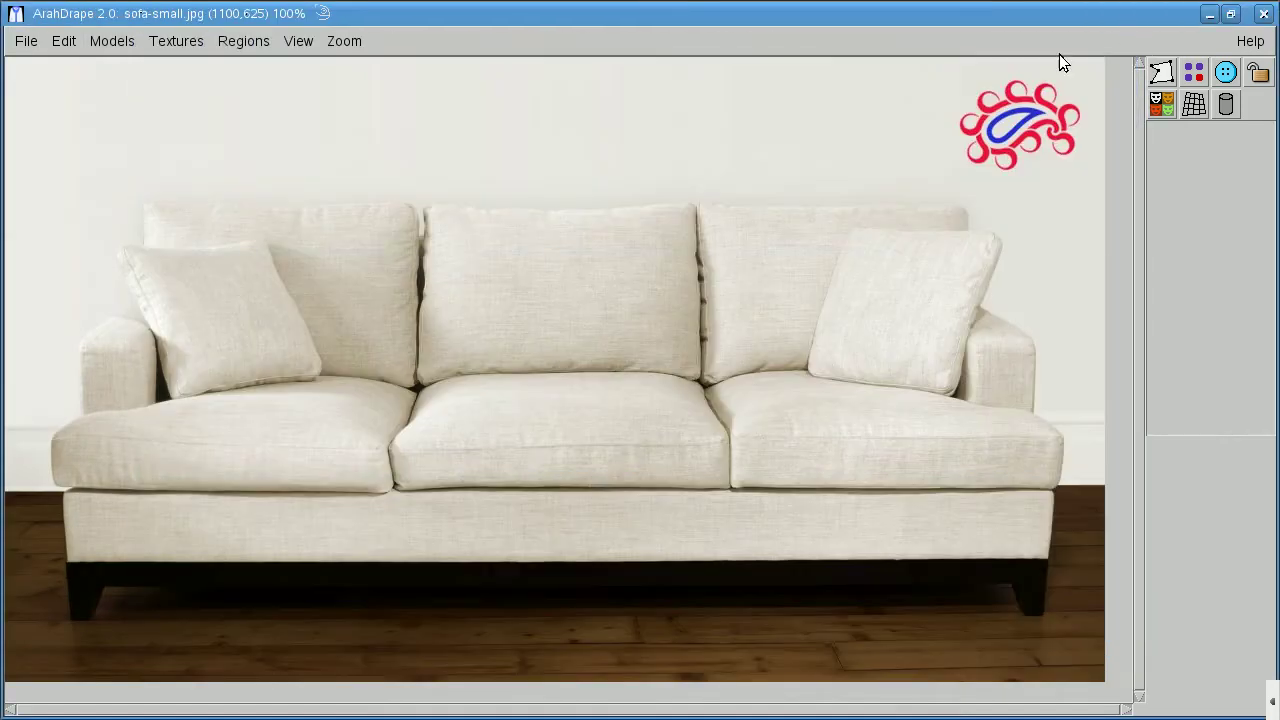
pyautogui.scroll(1, 147, 281)
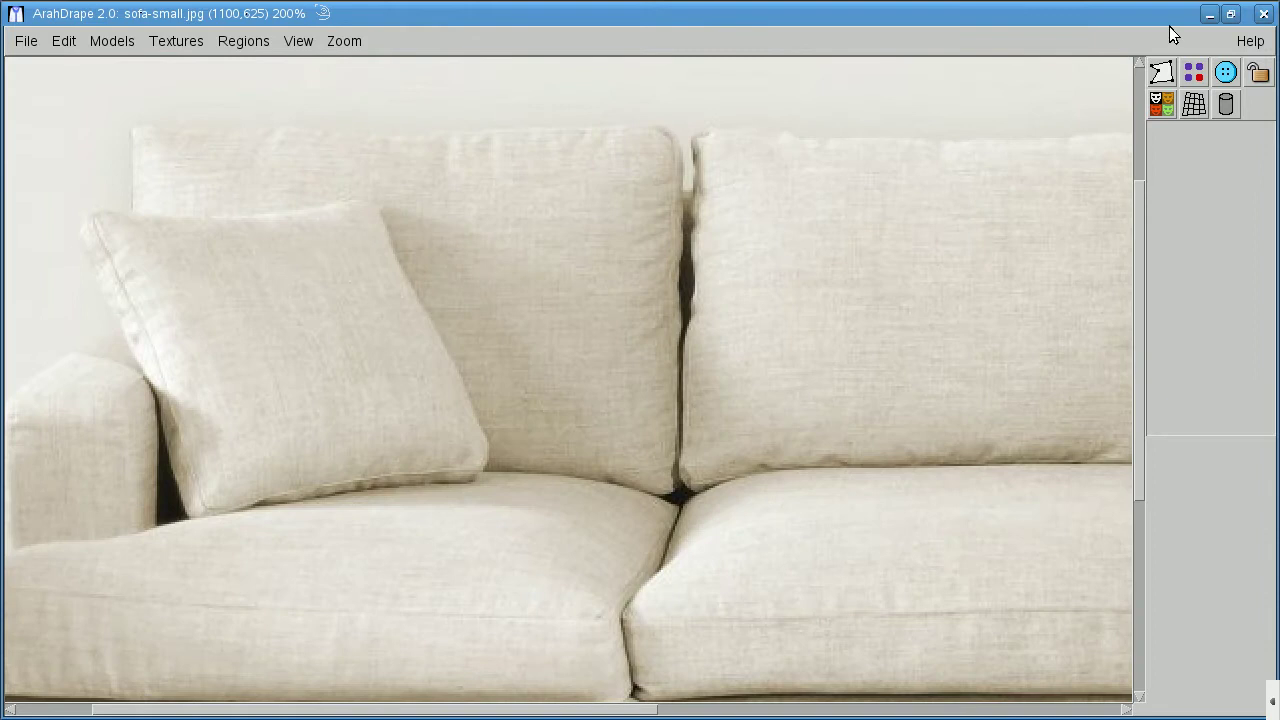
# Outline the left back cushion as a closed region, refine its corners, and begin the pillow outline
pyautogui.click(1155, 80)
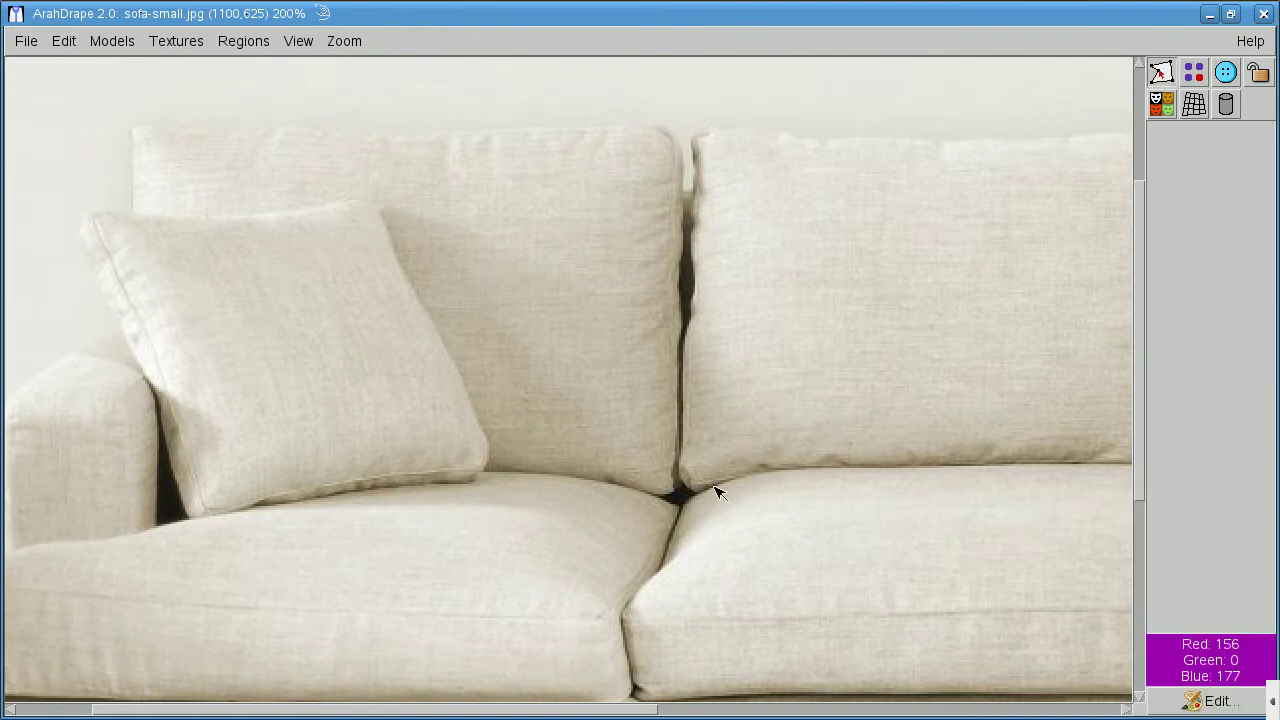
pyautogui.moveTo(673, 505)
pyautogui.mouseDown()
pyautogui.moveTo(689, 326)
pyautogui.moveTo(682, 165)
pyautogui.moveTo(666, 134)
pyautogui.moveTo(138, 124)
pyautogui.moveTo(131, 214)
pyautogui.moveTo(367, 205)
pyautogui.moveTo(474, 389)
pyautogui.moveTo(489, 474)
pyautogui.moveTo(570, 486)
pyautogui.mouseUp()
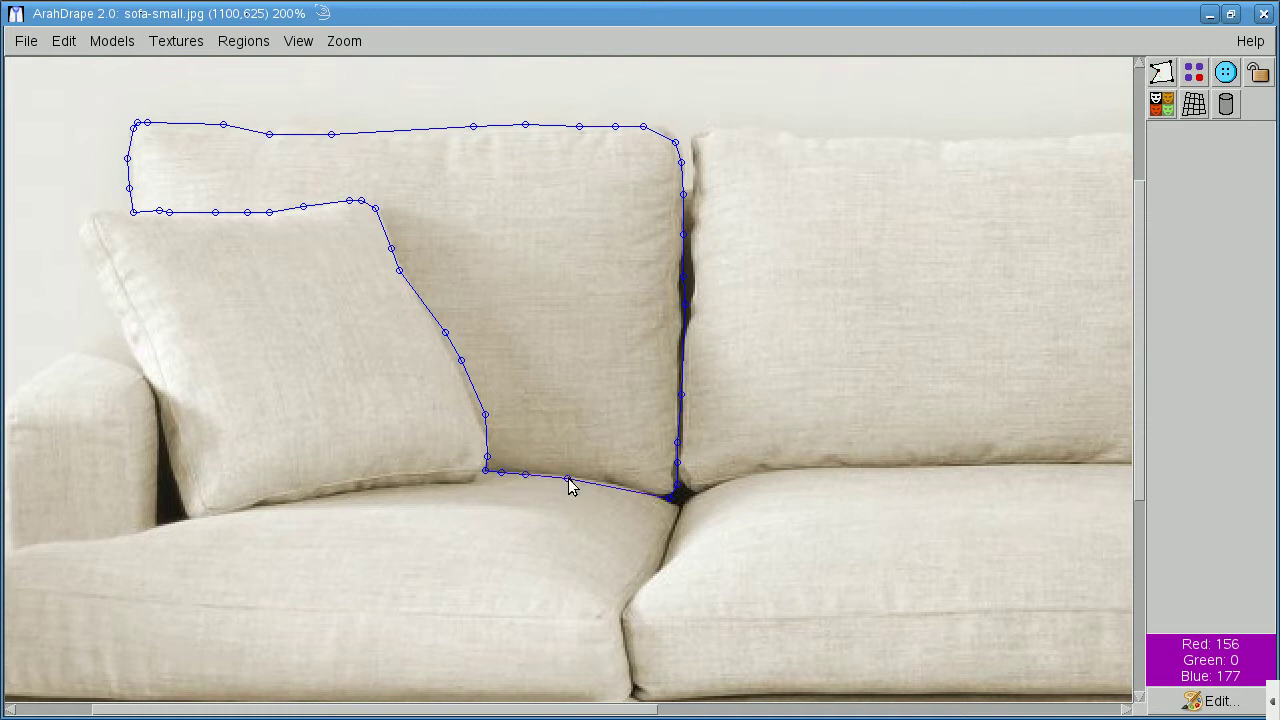
pyautogui.moveTo(477, 417); pyautogui.dragTo(473, 416)
pyautogui.moveTo(460, 367); pyautogui.dragTo(432, 322)
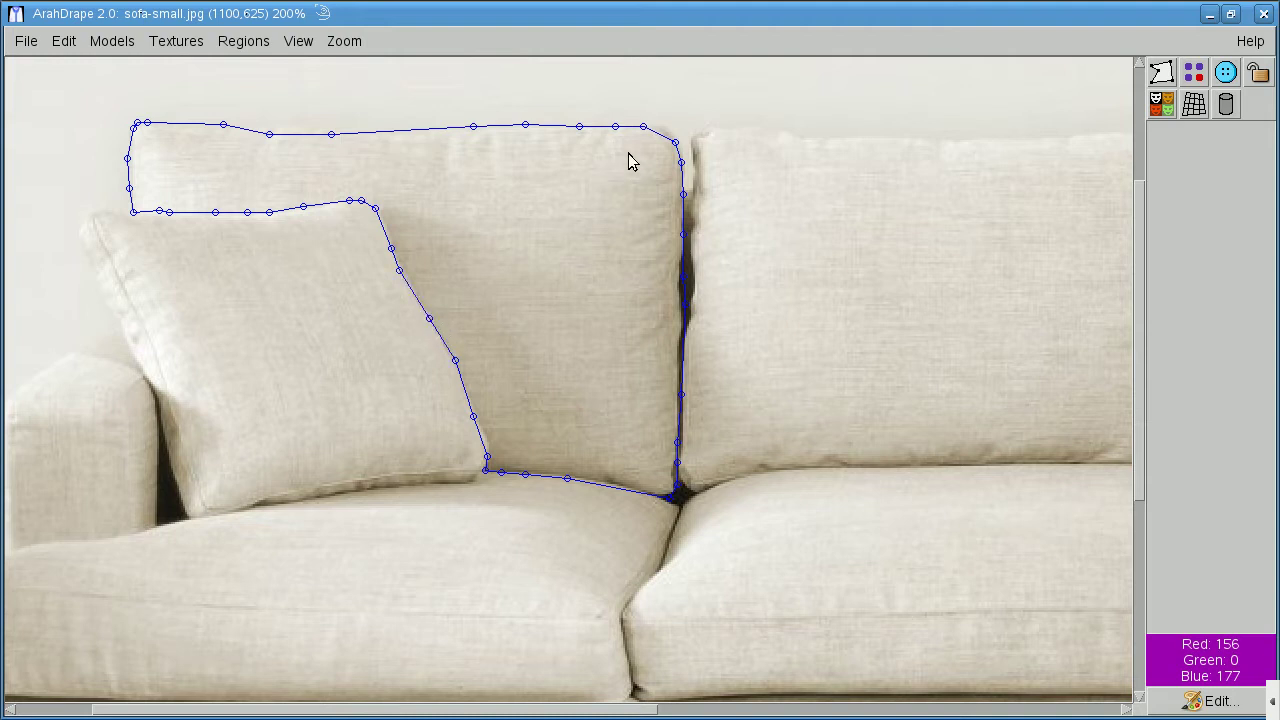
pyautogui.moveTo(676, 143); pyautogui.dragTo(669, 130)
pyautogui.click(1161, 74)
pyautogui.moveTo(360, 482); pyautogui.dragTo(482, 470)
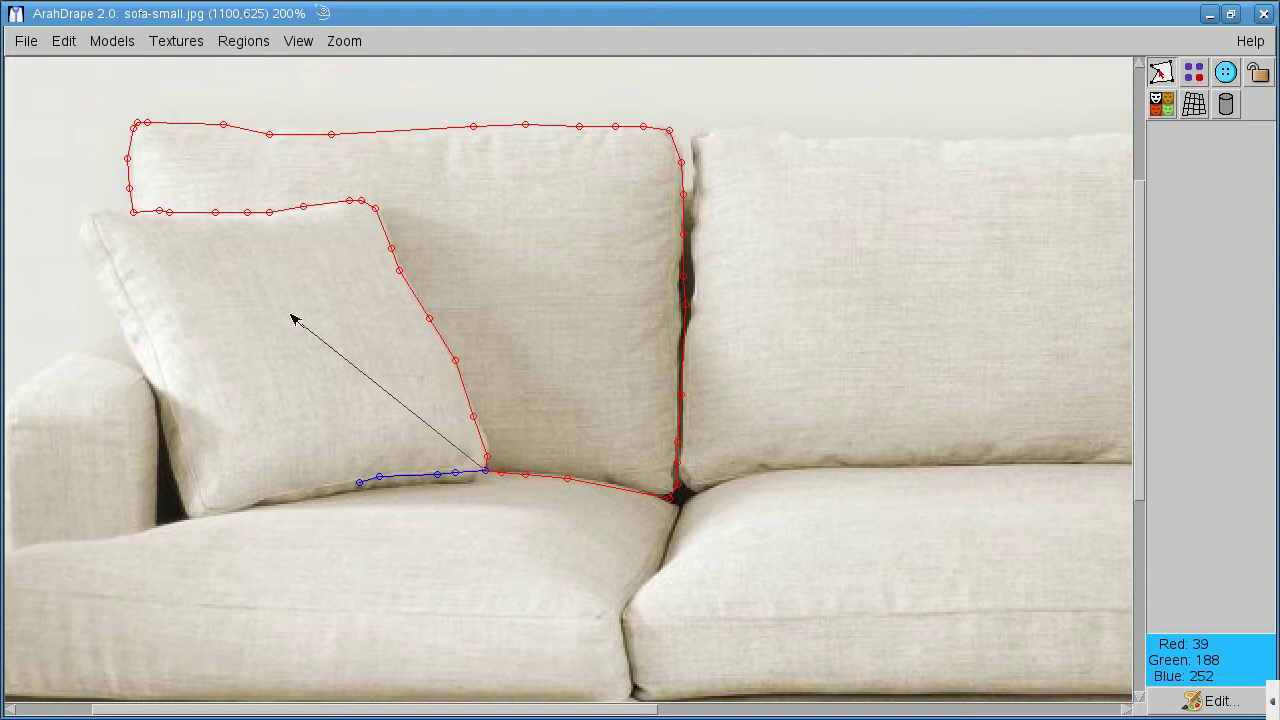
# Close the pillow outline via the shared cushion edge and fit points along its left edge
pyautogui.click(134, 213)
pyautogui.click(136, 215)
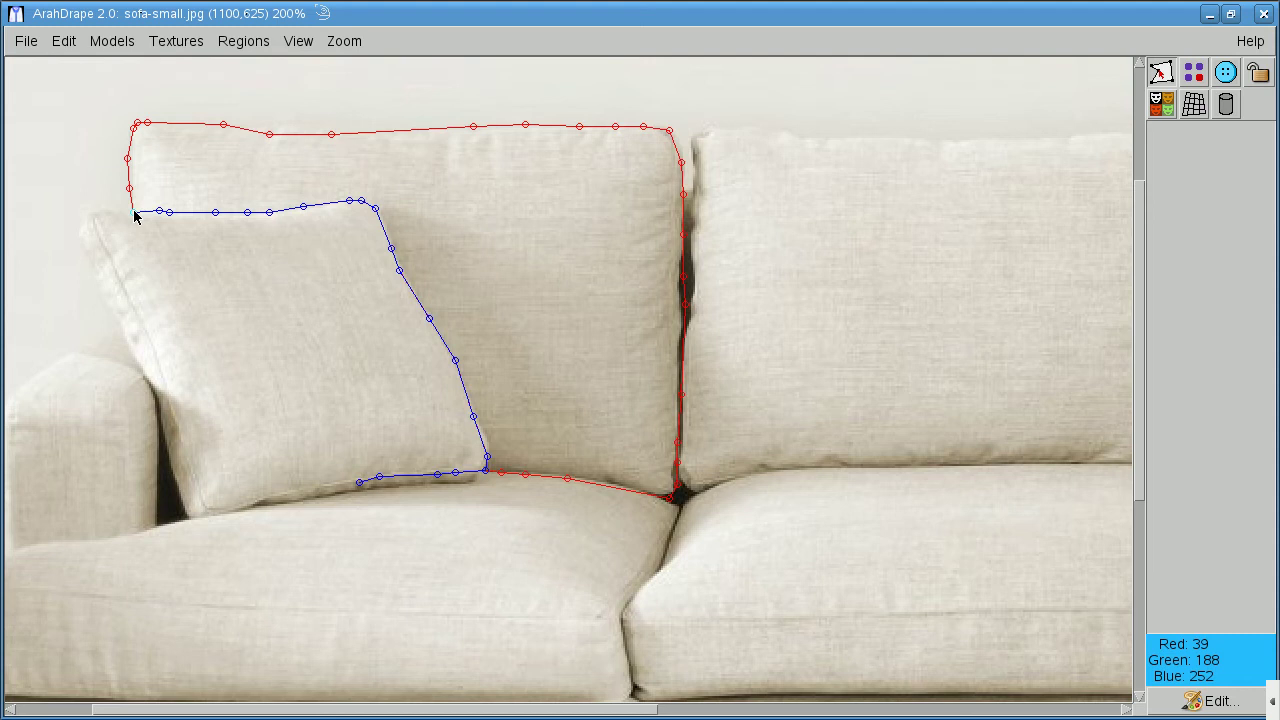
pyautogui.moveTo(98, 240); pyautogui.dragTo(121, 262)
pyautogui.moveTo(156, 350)
pyautogui.mouseDown()
pyautogui.moveTo(201, 496)
pyautogui.moveTo(240, 505)
pyautogui.moveTo(358, 482)
pyautogui.mouseUp()
pyautogui.moveTo(139, 302); pyautogui.dragTo(131, 304)
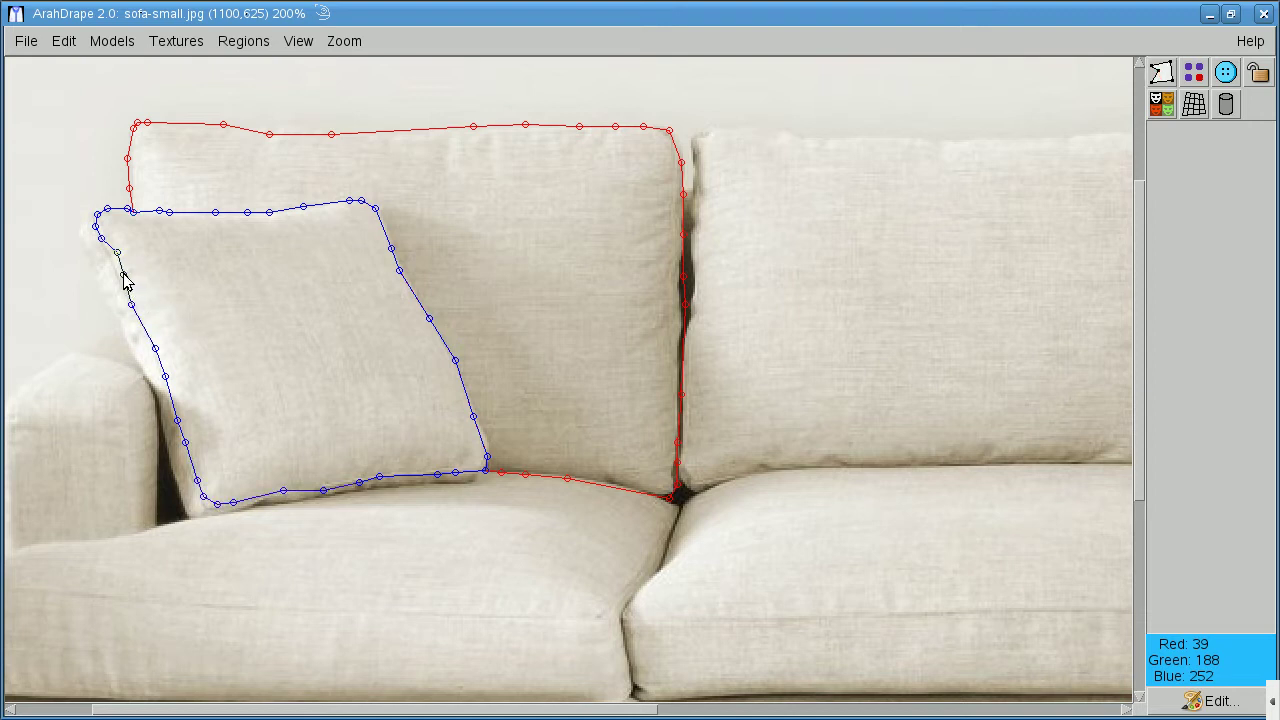
pyautogui.moveTo(117, 252); pyautogui.dragTo(116, 264)
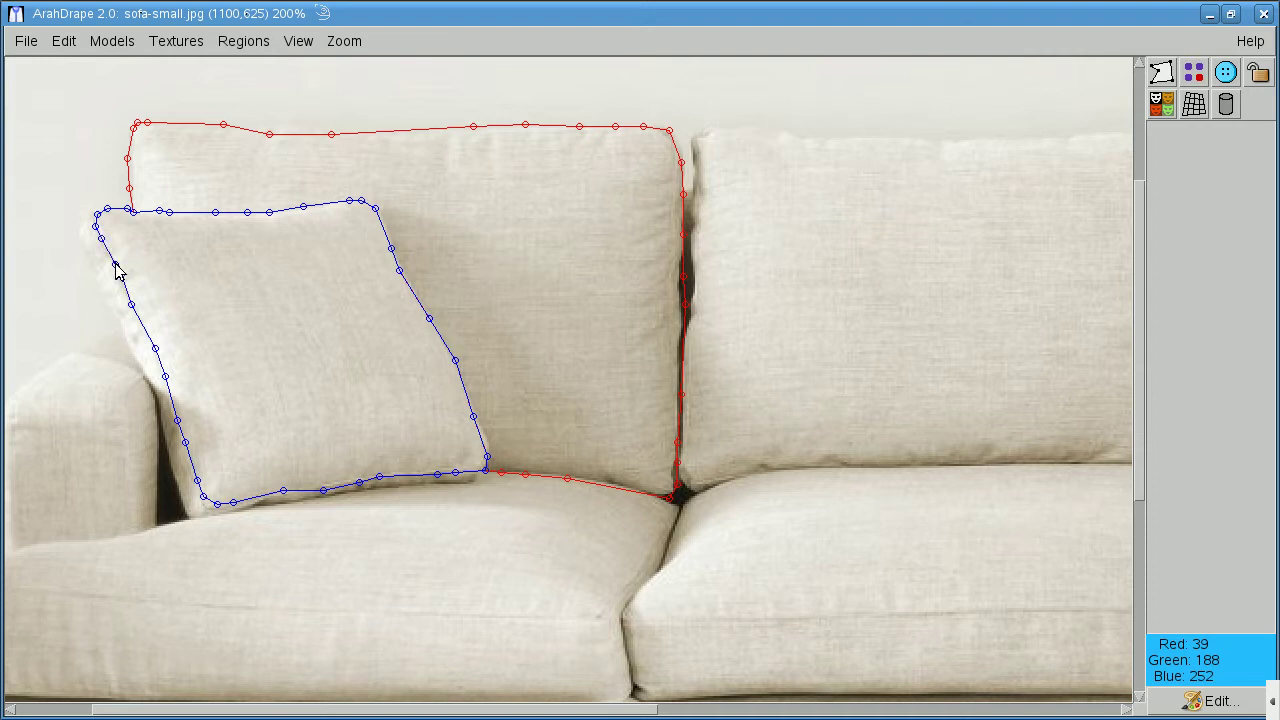
# Load the arrazo5 square-pattern fabric texture
pyautogui.click(176, 41)
pyautogui.click(181, 97)
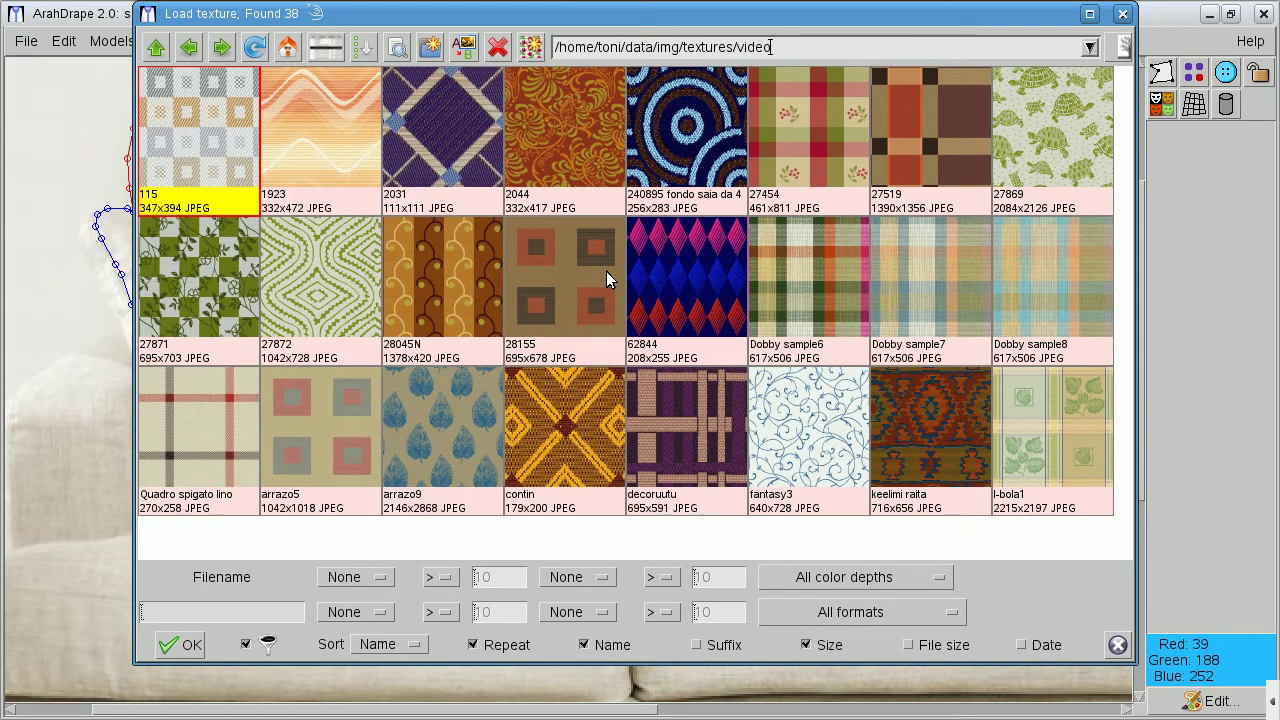
pyautogui.click(340, 425)
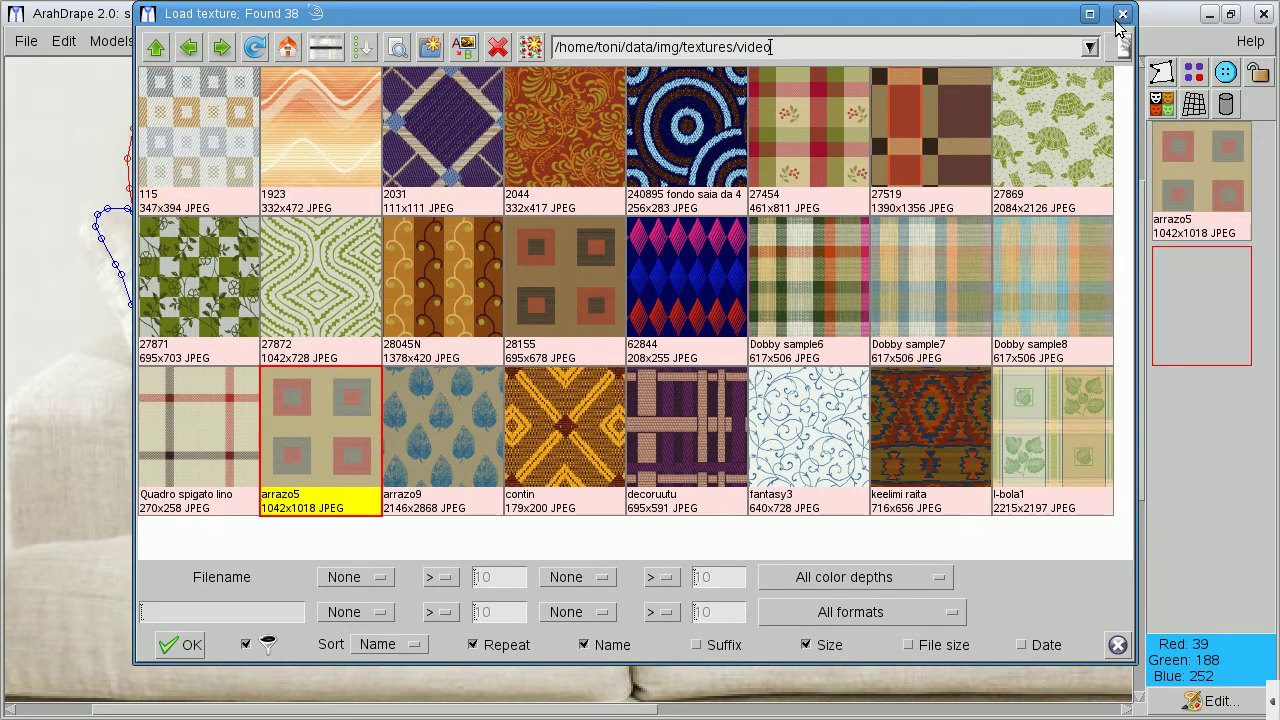
pyautogui.click(1120, 16)
# Apply arrazo5 to the pillow and back cushion regions, then zoom out to the whole sofa
pyautogui.click(1185, 162)
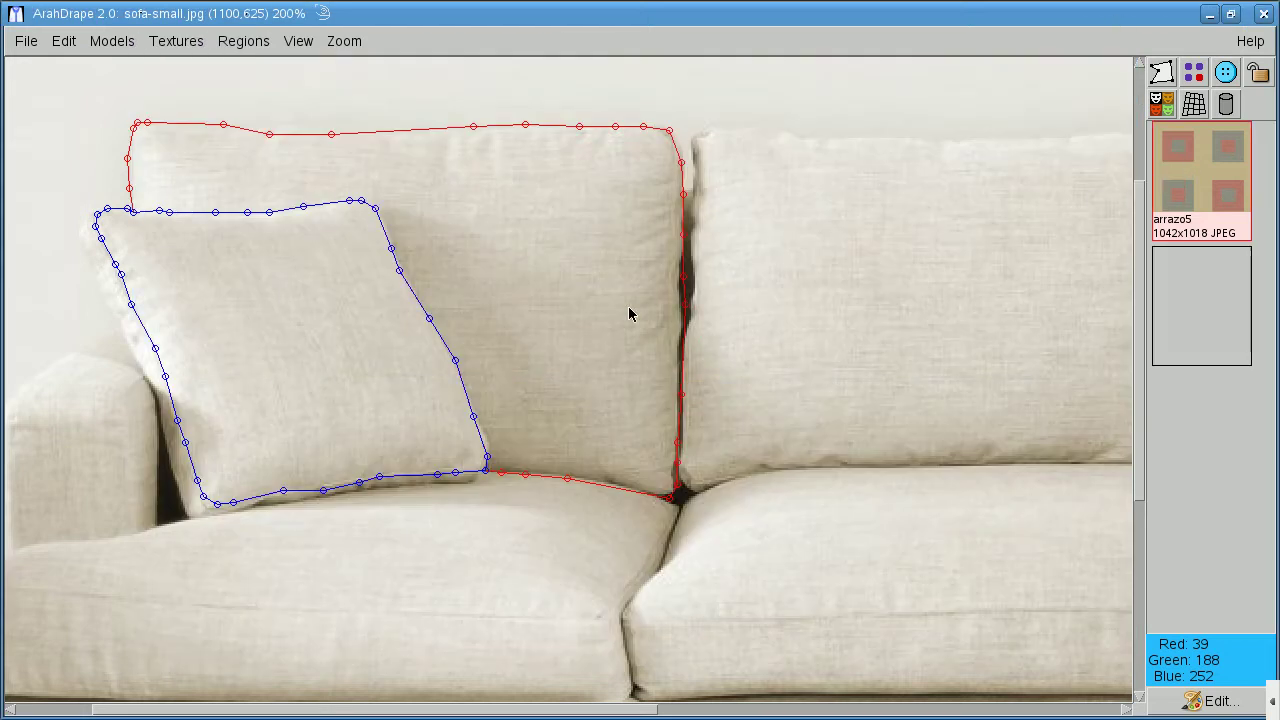
pyautogui.click(370, 402)
pyautogui.click(602, 260)
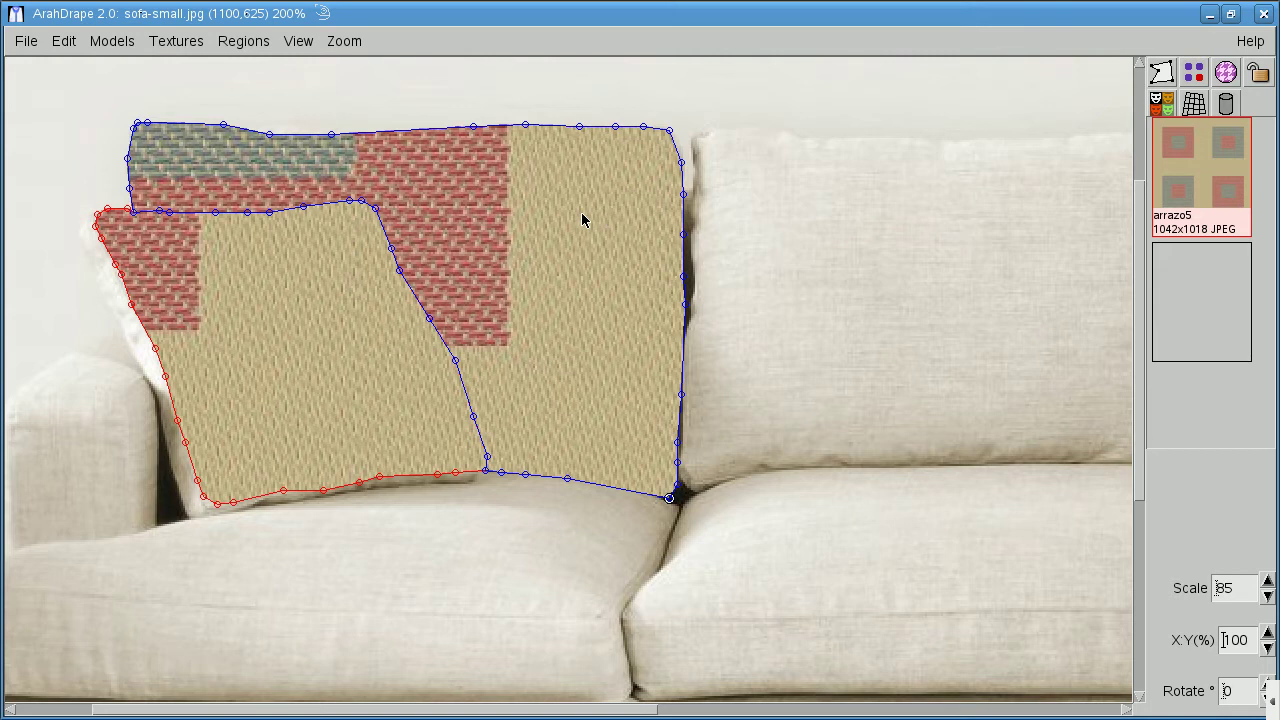
pyautogui.press('-')
# Set the real size in centimetres to 150 cm, measured by a line across the sofa's base
pyautogui.click(240, 42)
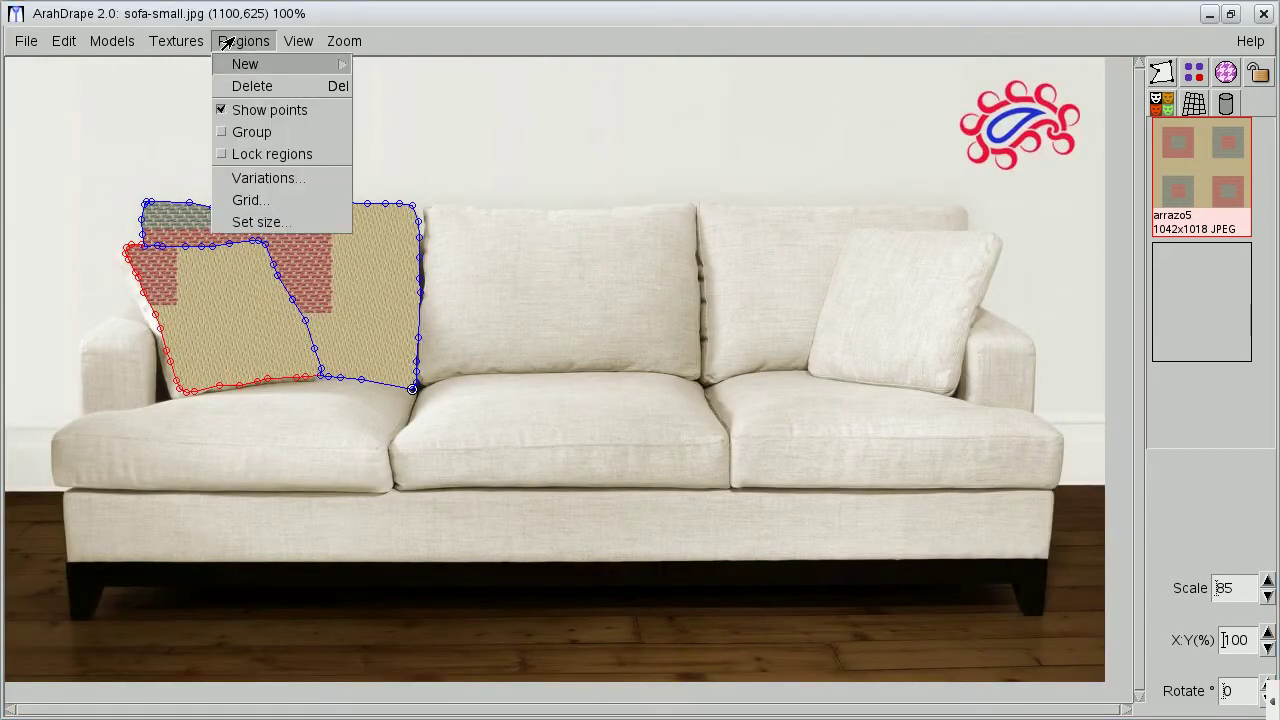
pyautogui.click(232, 222)
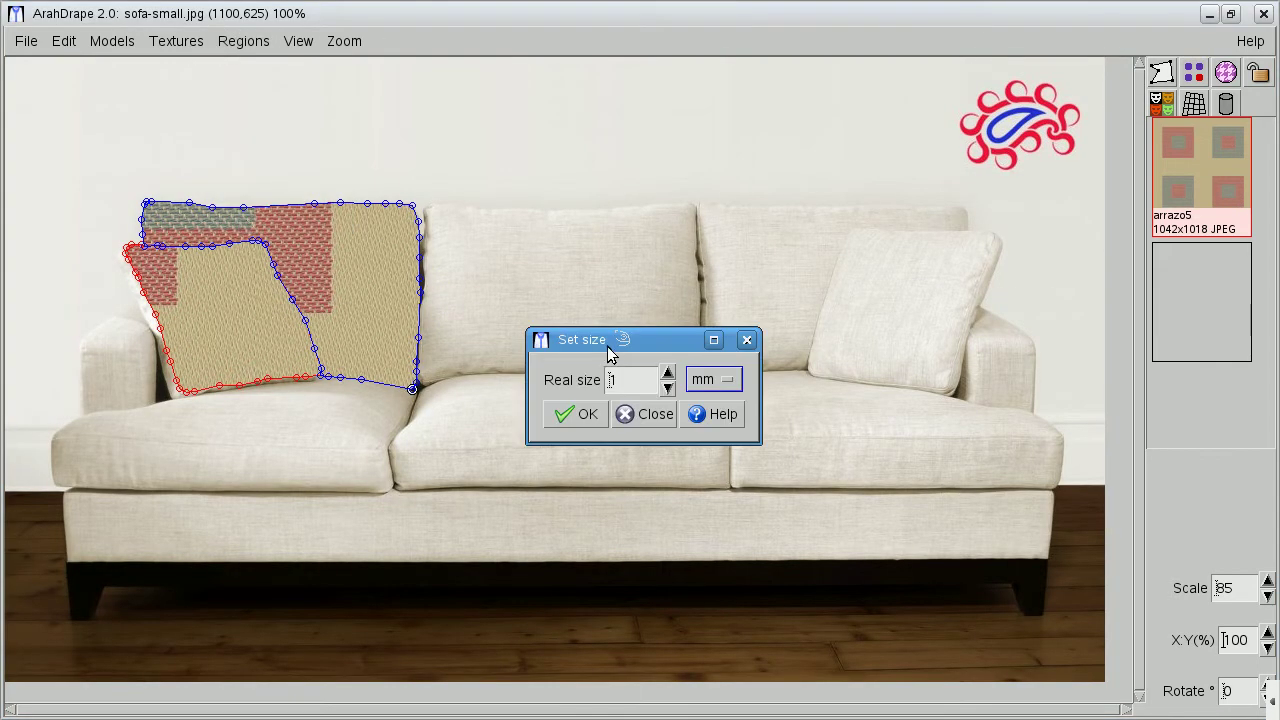
pyautogui.click(697, 380)
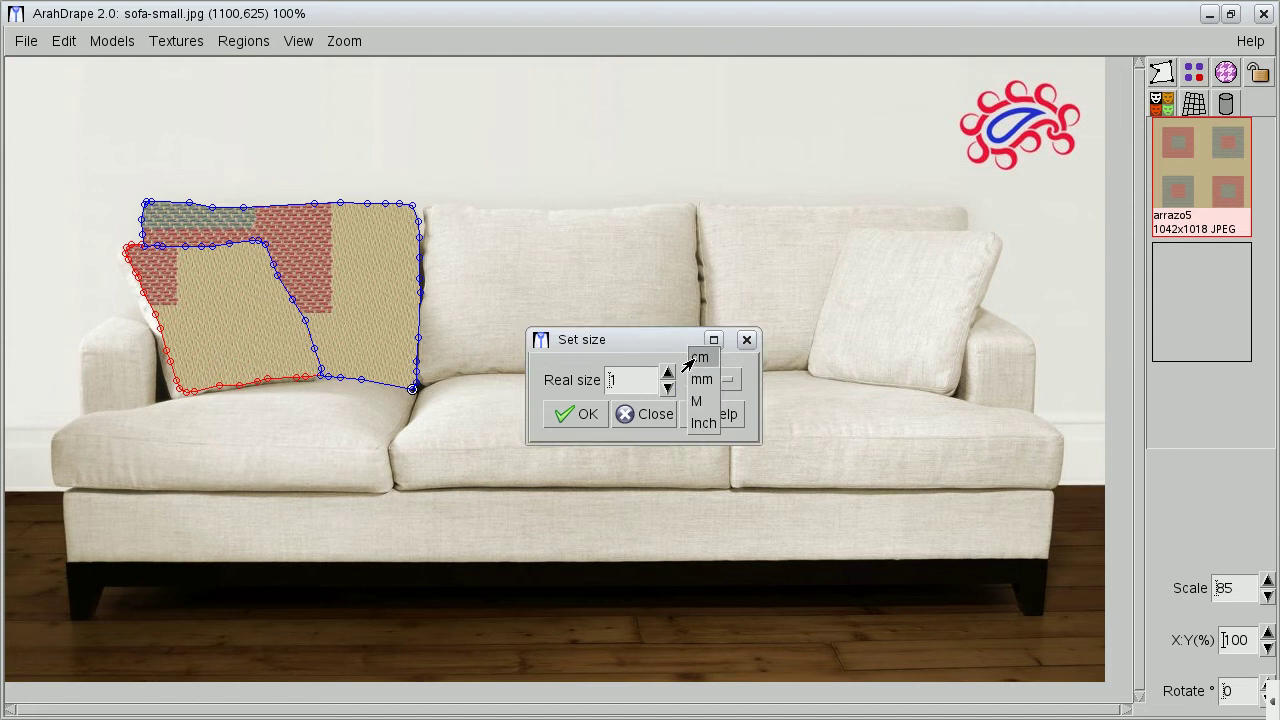
pyautogui.click(699, 357)
pyautogui.click(648, 388)
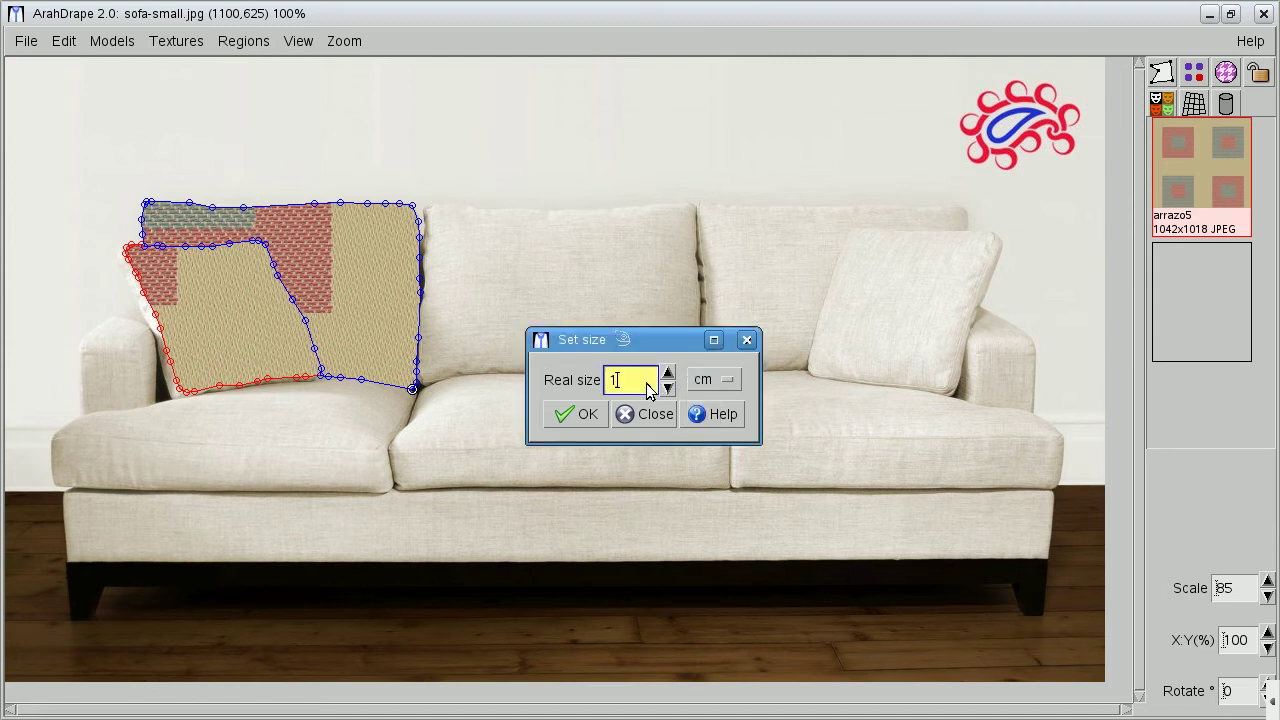
pyautogui.write('50')
pyautogui.moveTo(192, 526); pyautogui.dragTo(1003, 530)
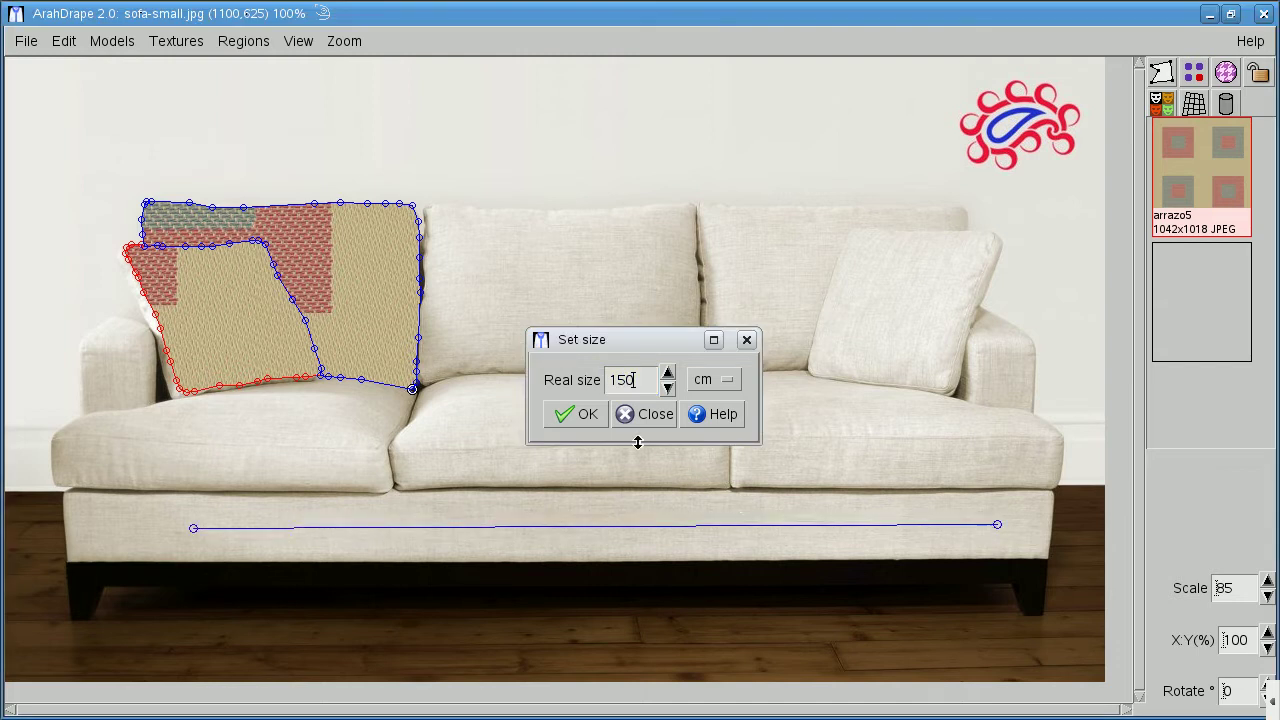
pyautogui.click(576, 410)
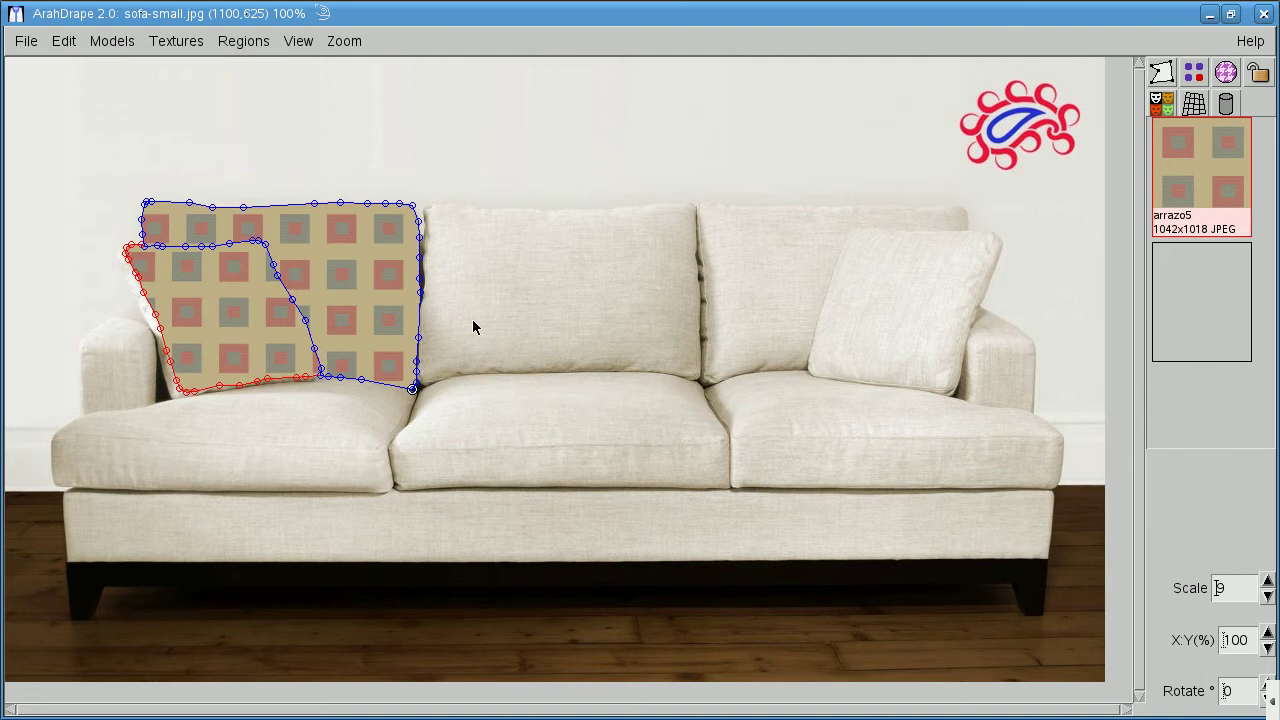
# Add shading to the back cushion and front pillow fabrics, reselecting the back cushion
pyautogui.click(1216, 103)
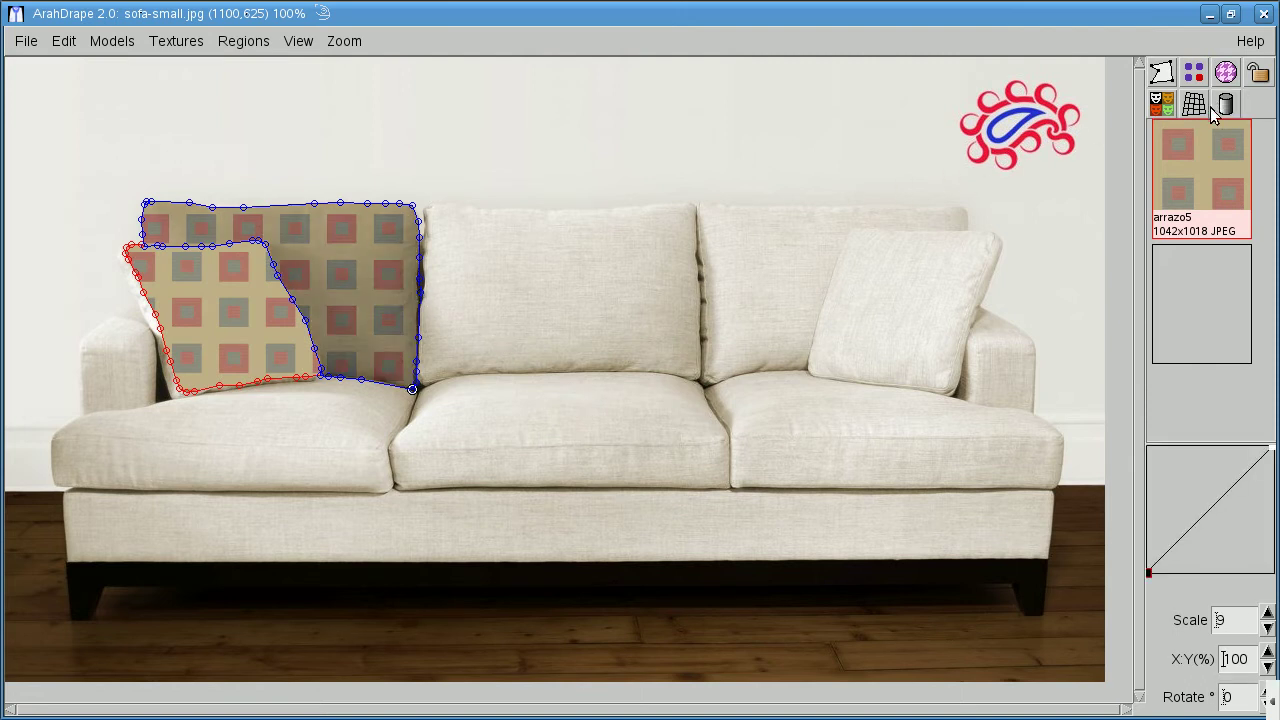
pyautogui.click(285, 333)
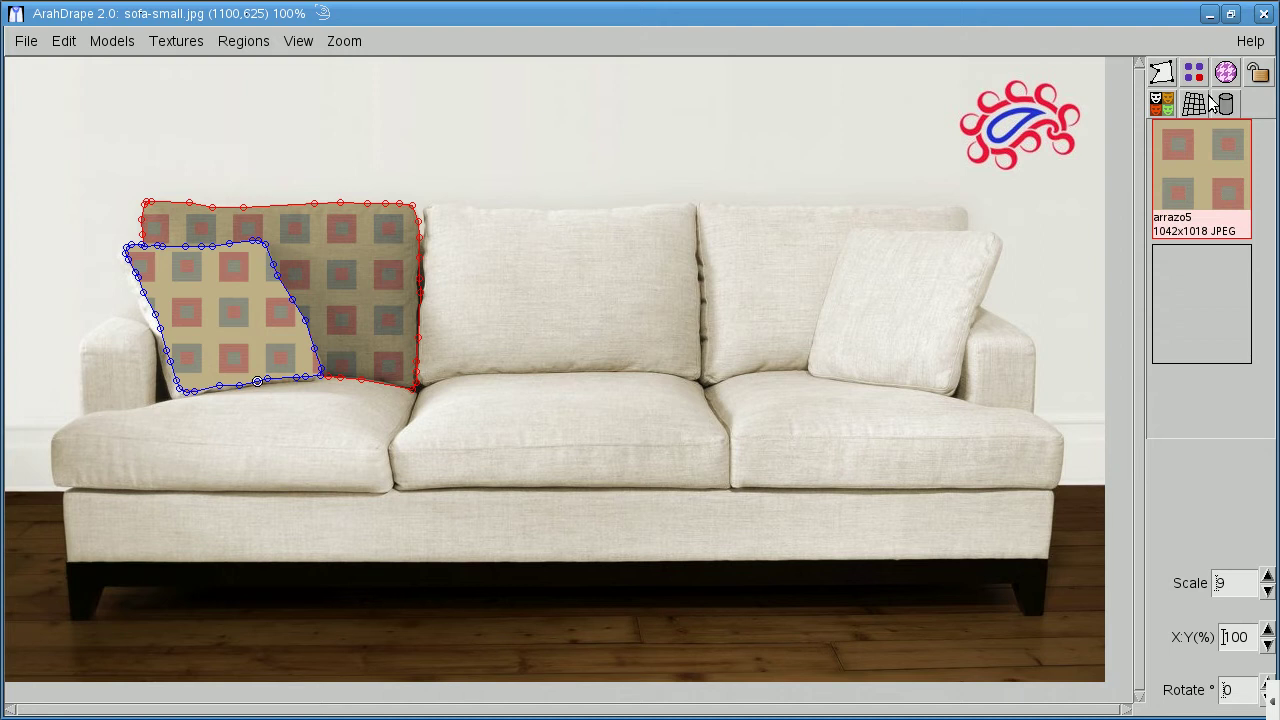
pyautogui.click(1224, 104)
pyautogui.click(390, 277)
# Switch the grid to Complex and draw horizontal vectors along the cushion's top and bottom
pyautogui.click(1193, 104)
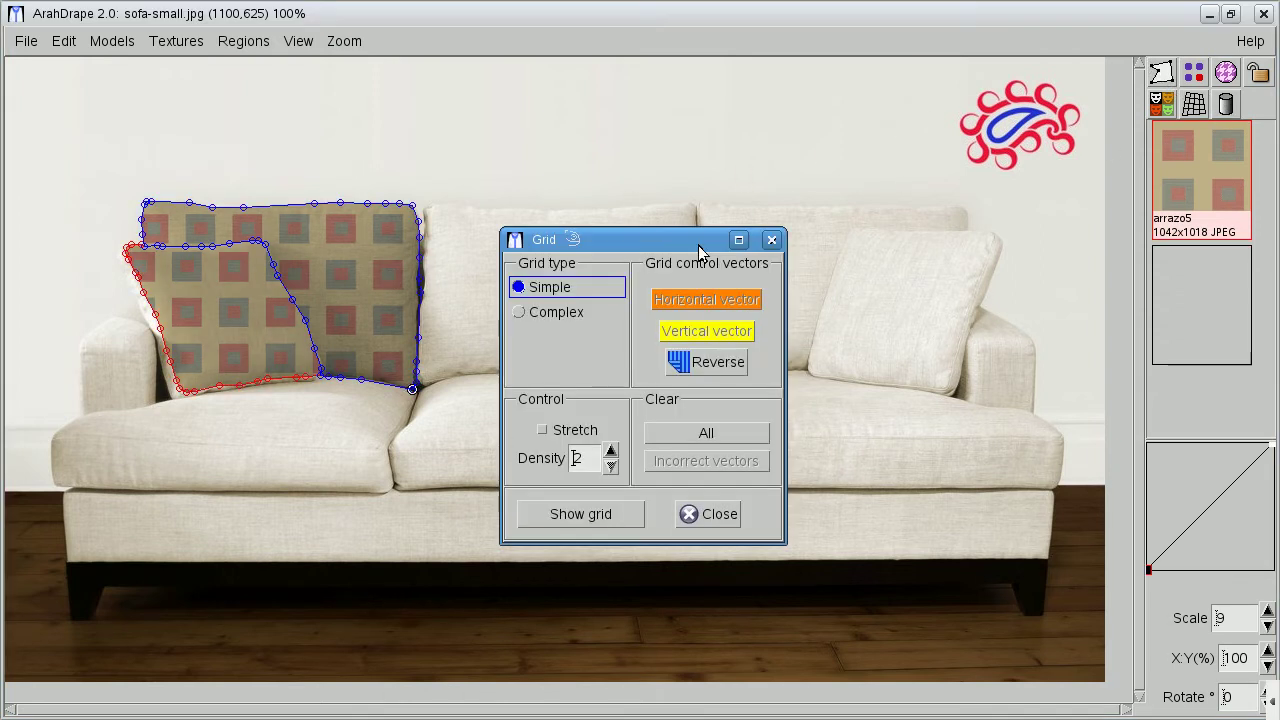
pyautogui.click(582, 310)
pyautogui.click(657, 300)
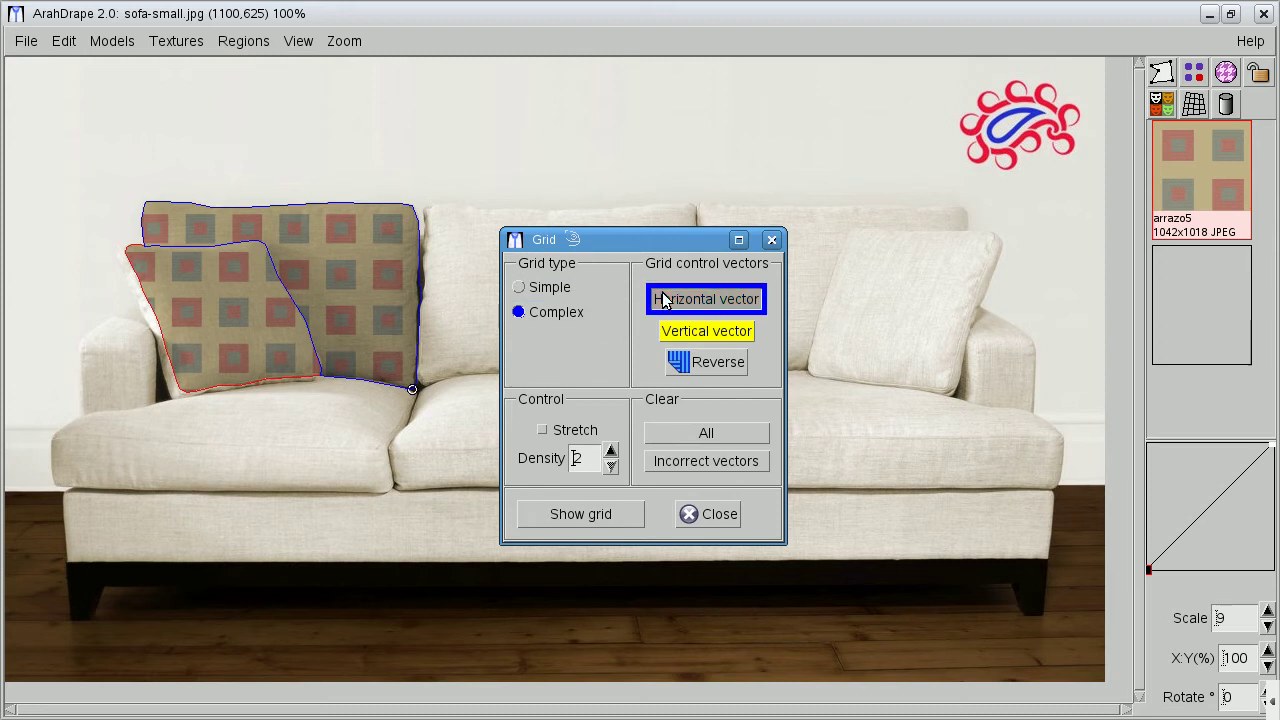
pyautogui.moveTo(121, 185); pyautogui.dragTo(404, 175)
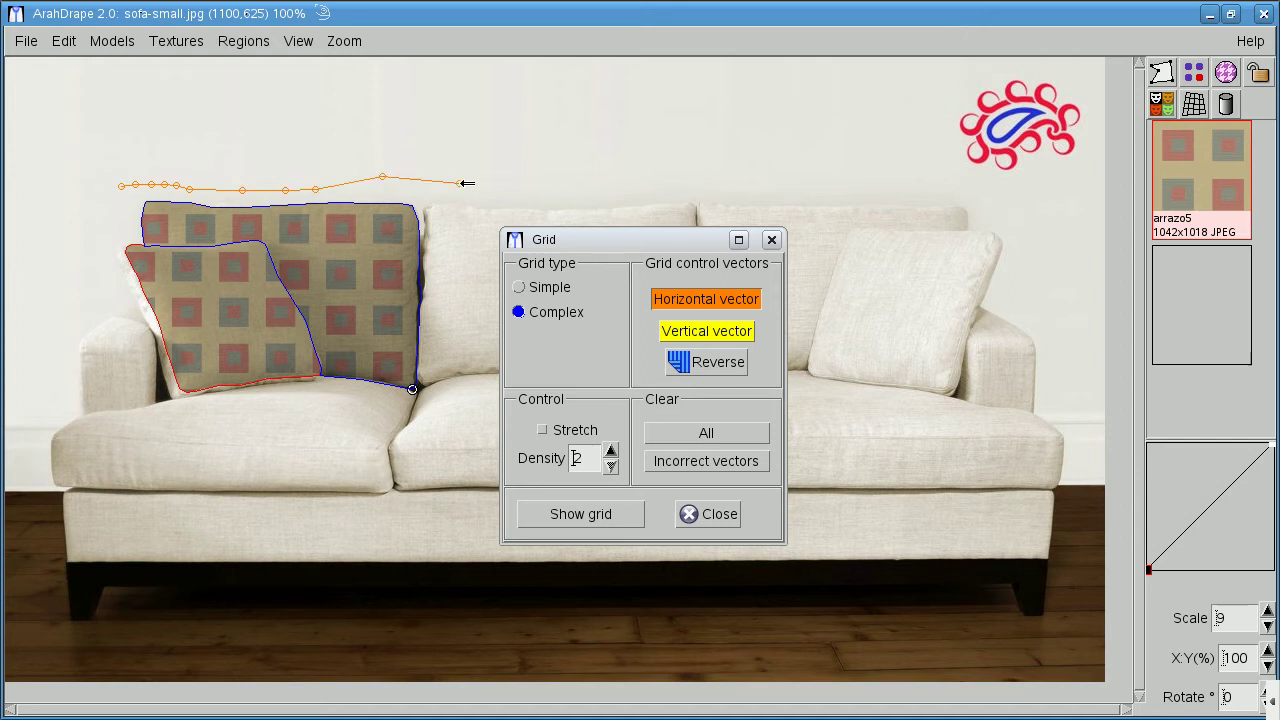
pyautogui.moveTo(382, 177); pyautogui.dragTo(384, 184)
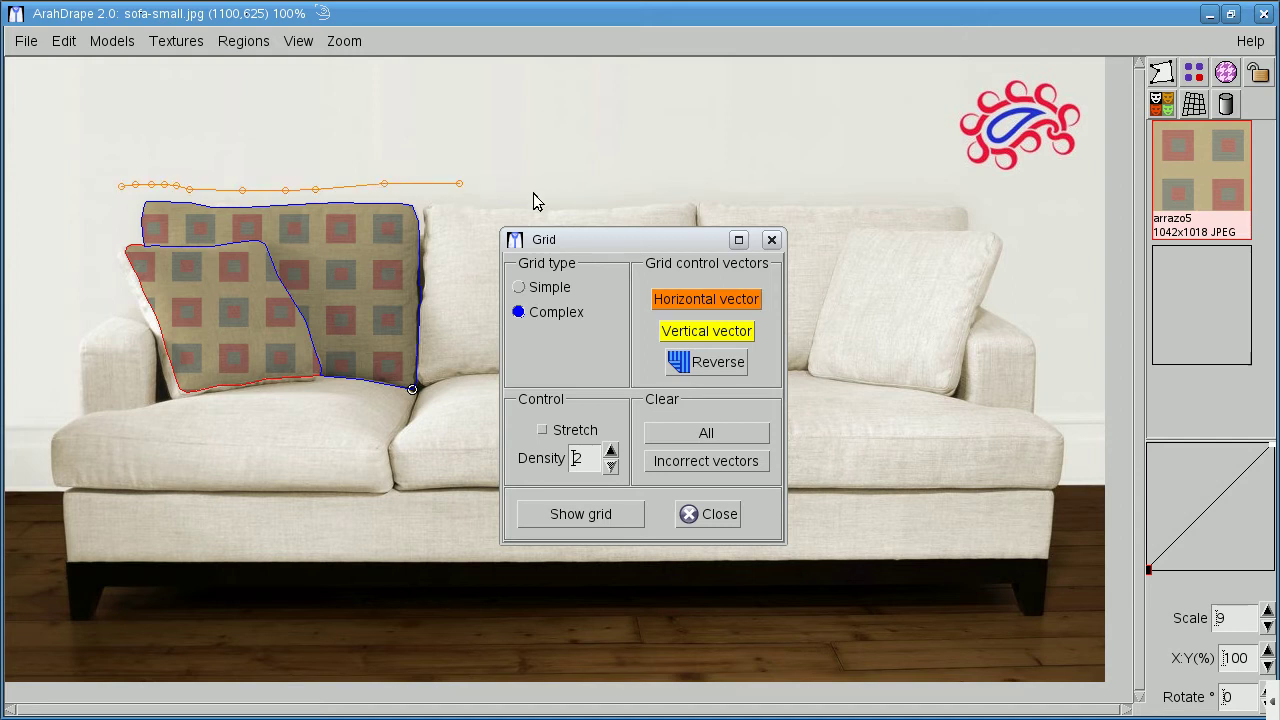
pyautogui.click(674, 303)
pyautogui.click(139, 406)
pyautogui.moveTo(200, 400)
pyautogui.mouseDown()
pyautogui.moveTo(330, 387)
pyautogui.moveTo(412, 396)
pyautogui.mouseUp()
pyautogui.click(466, 397)
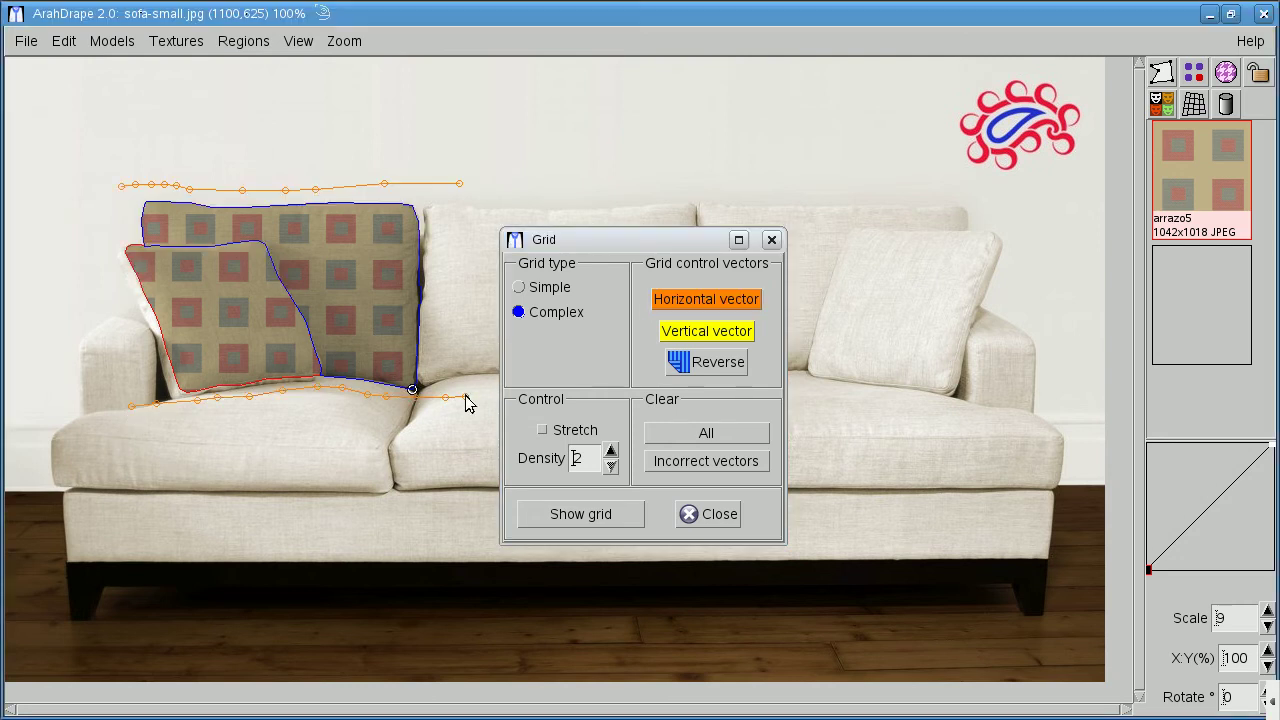
# Draw vertical vectors down the cushion's left and right edges
pyautogui.click(703, 333)
pyautogui.moveTo(131, 175); pyautogui.dragTo(128, 208)
pyautogui.moveTo(126, 272); pyautogui.dragTo(134, 405)
pyautogui.click(678, 338)
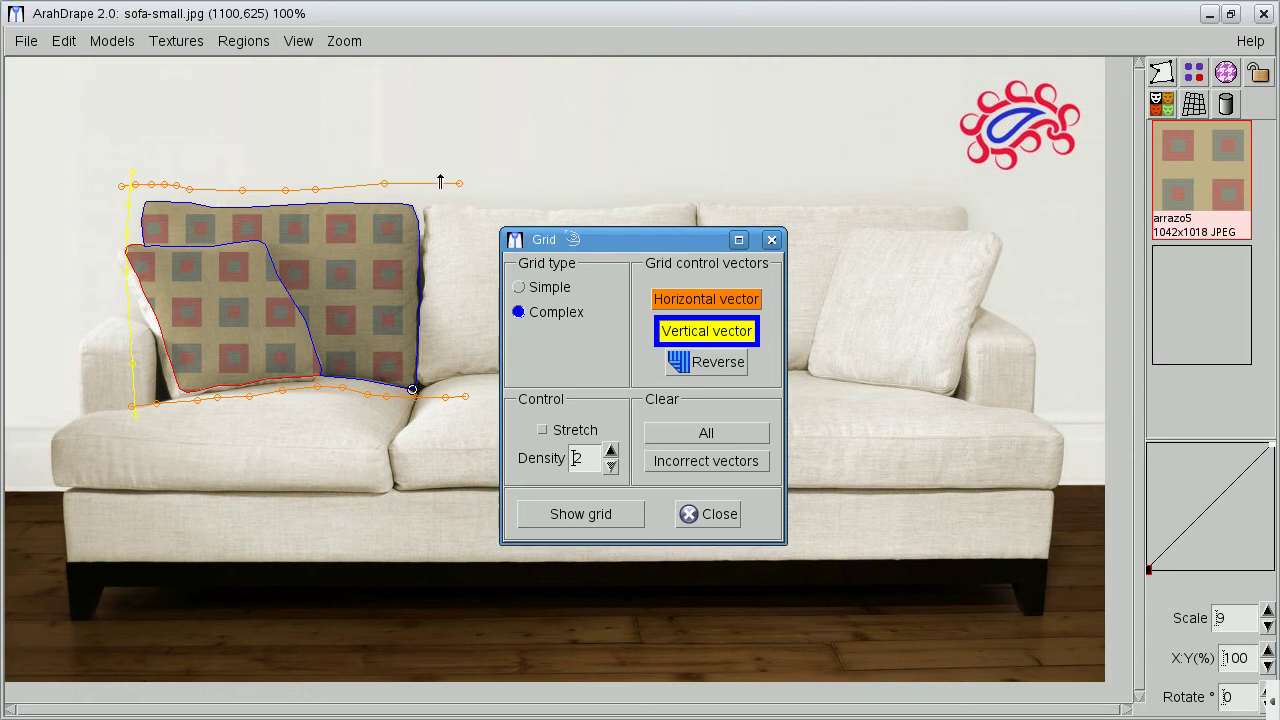
pyautogui.moveTo(424, 166); pyautogui.dragTo(432, 412)
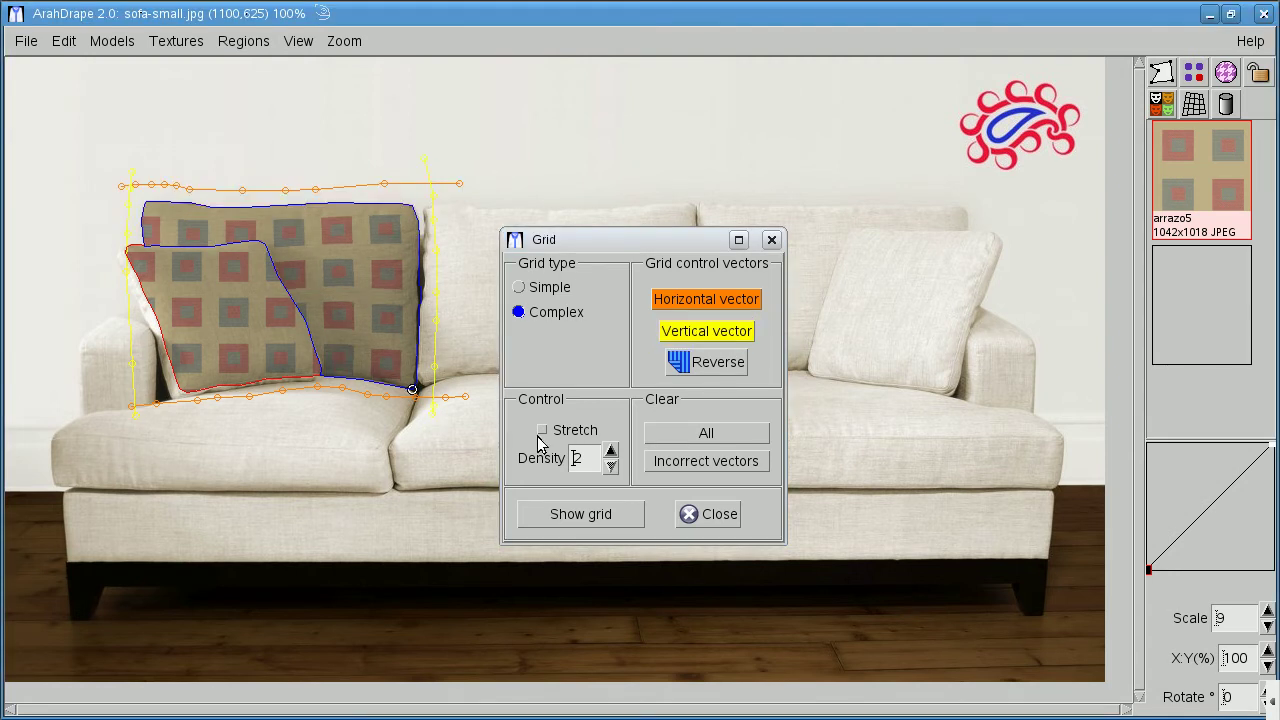
# Show the grid mesh, set density to 5, and close the Grid dialog
pyautogui.click(563, 515)
pyautogui.scroll(2, 598, 472)
pyautogui.scroll(1, 598, 470)
pyautogui.click(712, 514)
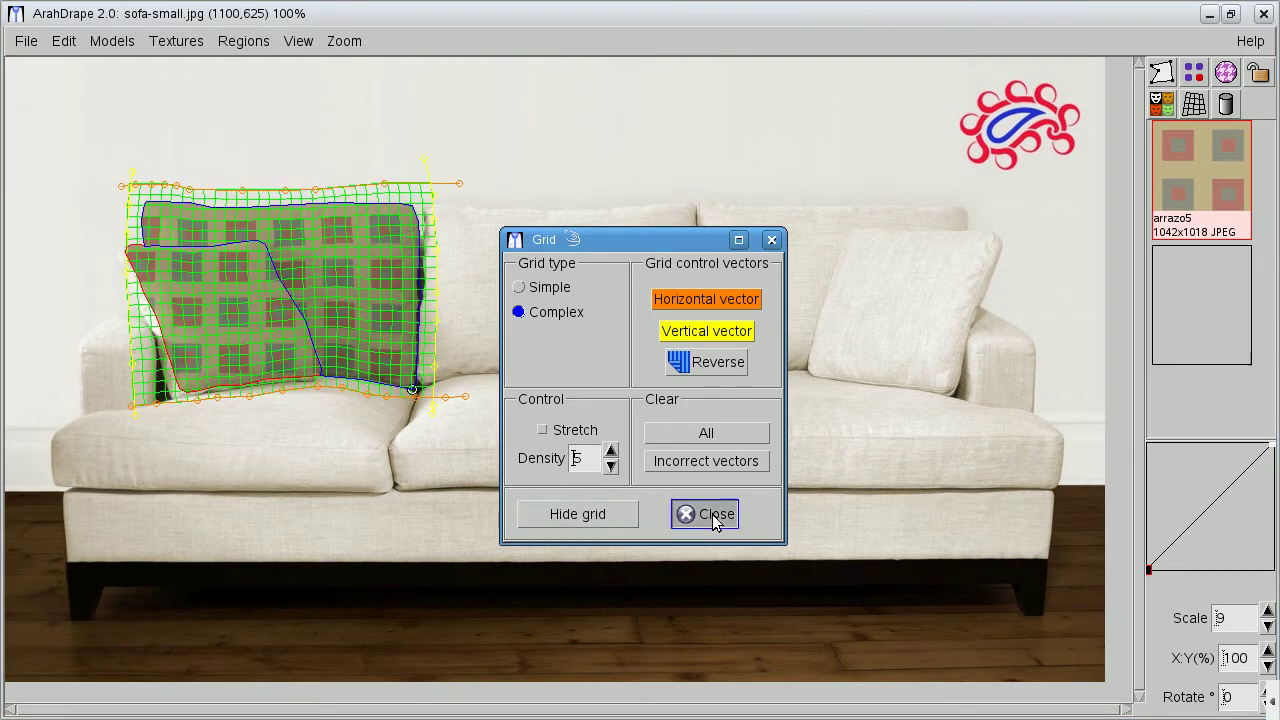
# Select the front pillow, view region outlines only, and set its grid to Complex
pyautogui.click(260, 344)
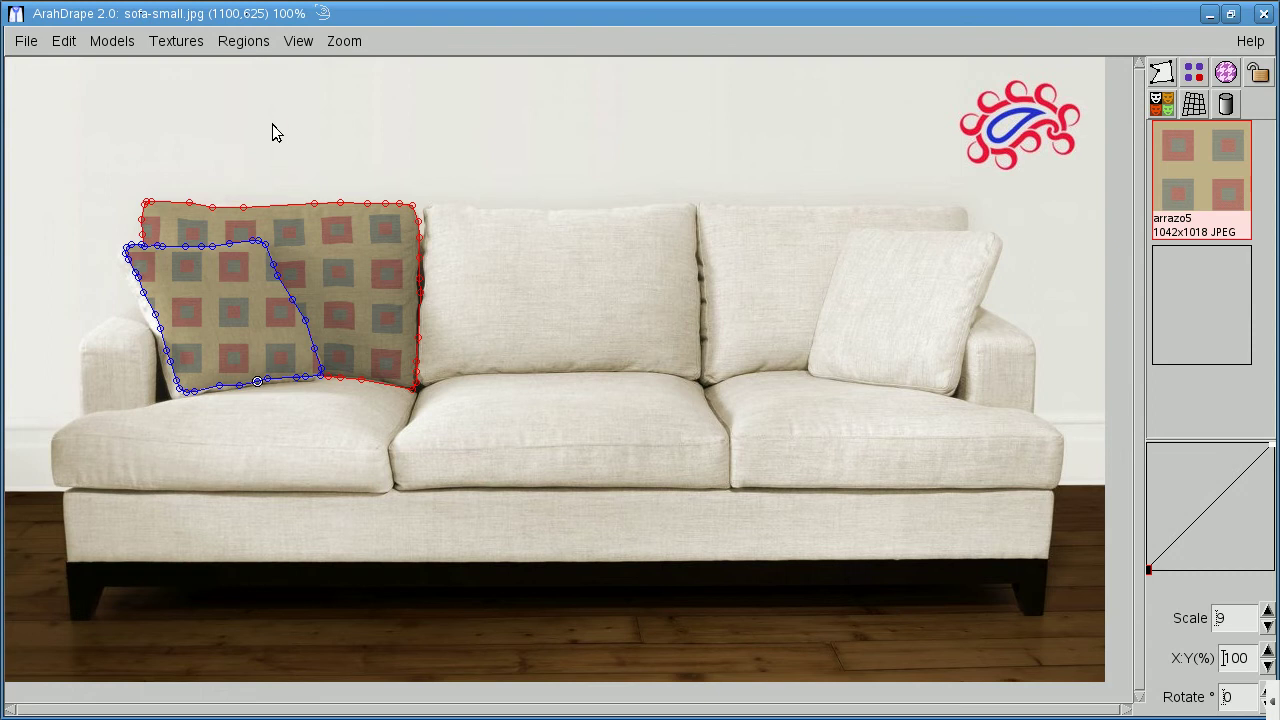
pyautogui.click(290, 46)
pyautogui.click(294, 86)
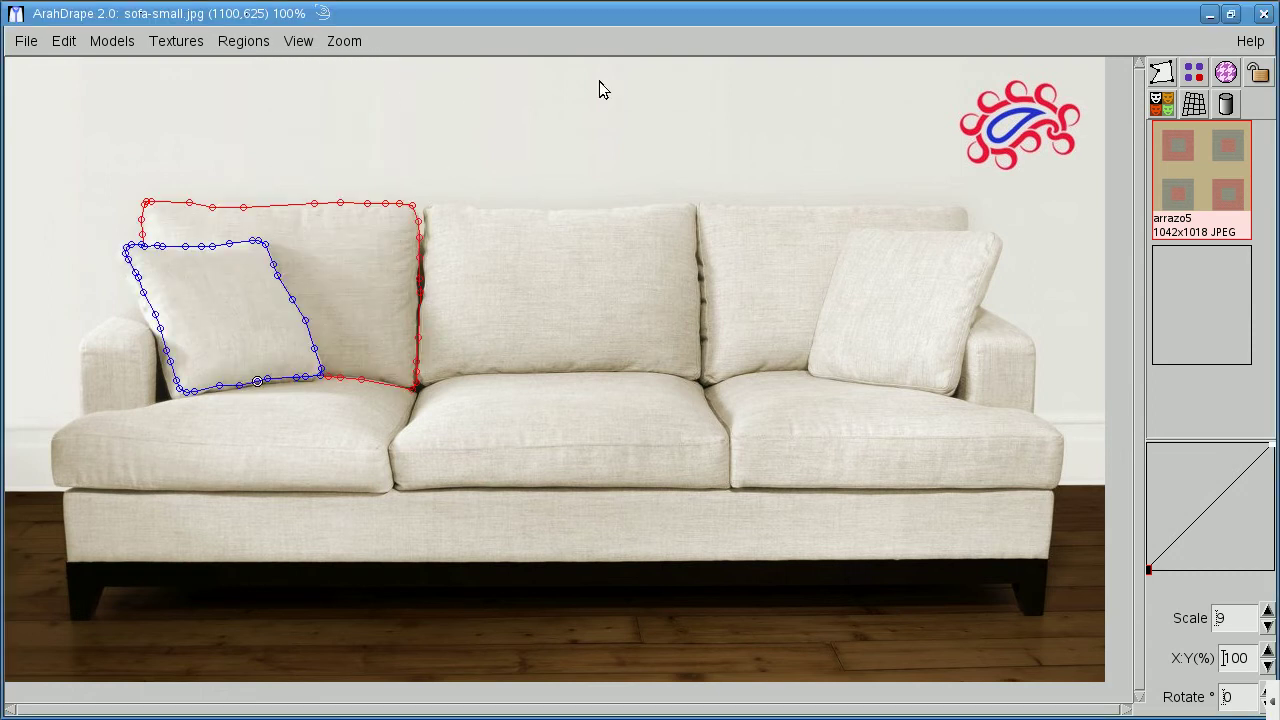
pyautogui.click(1193, 104)
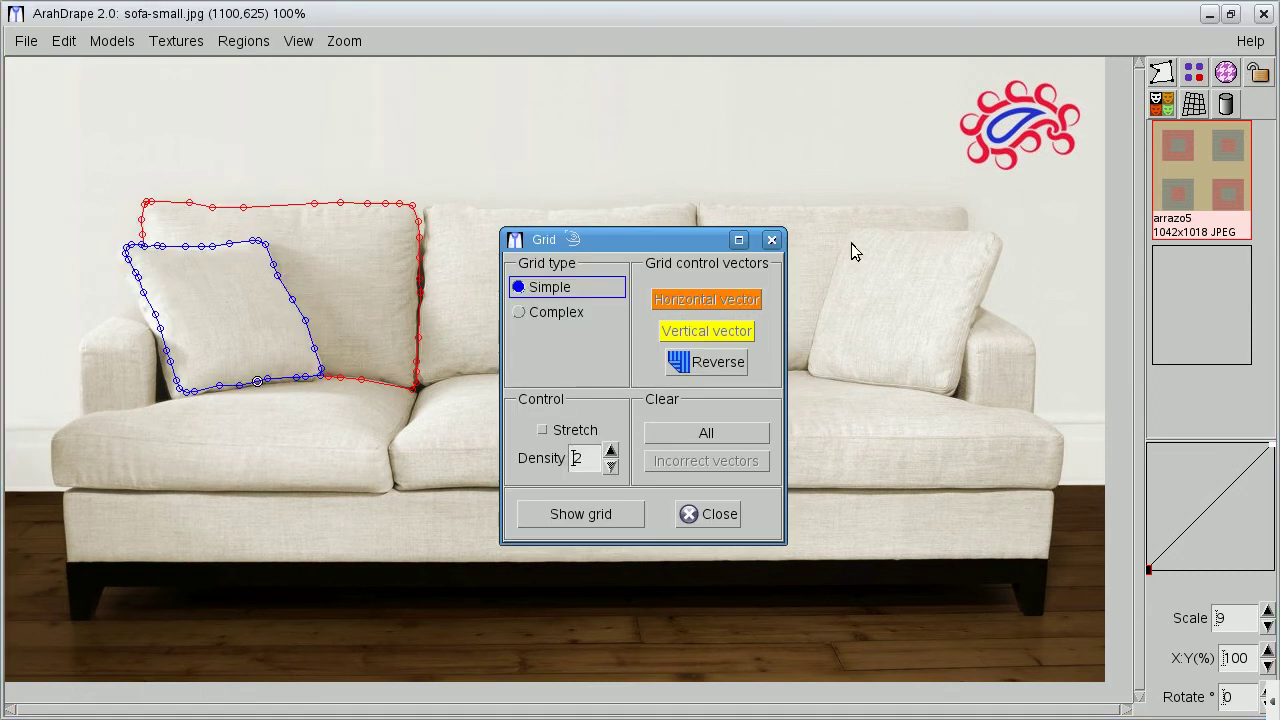
pyautogui.click(578, 315)
# Draw horizontal vectors above and below the front pillow
pyautogui.click(665, 298)
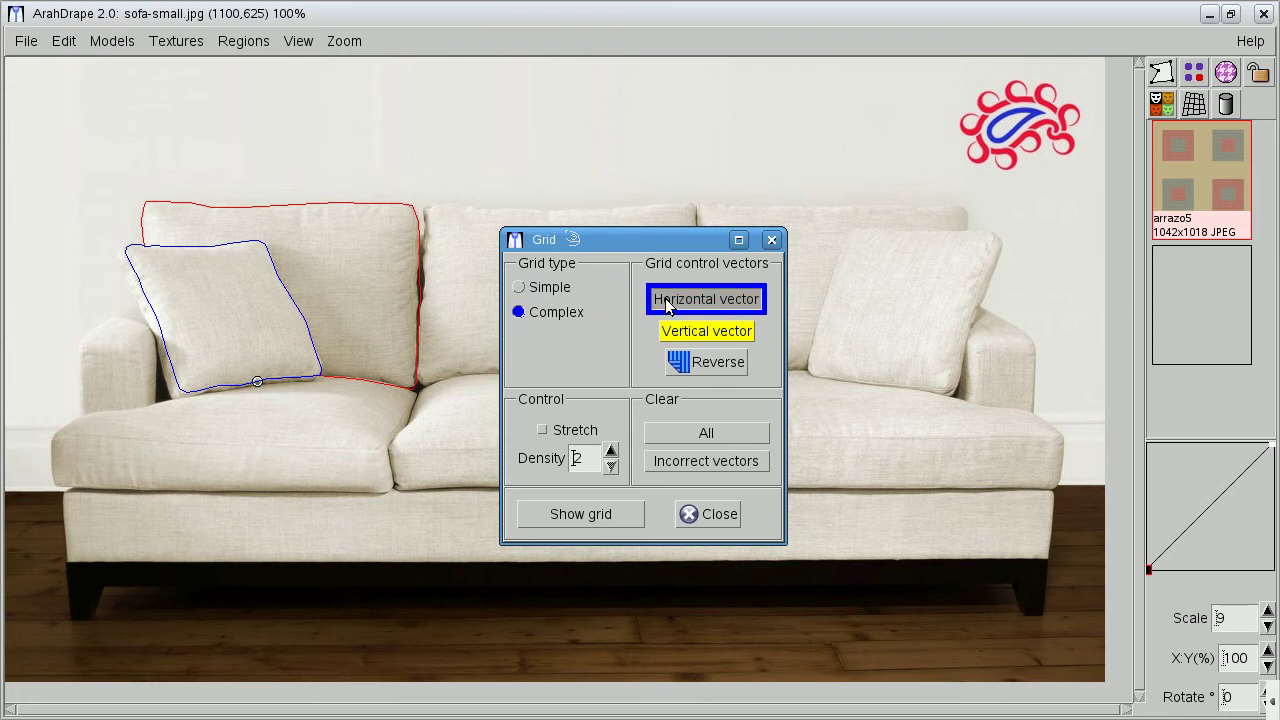
pyautogui.click(81, 236)
pyautogui.moveTo(204, 232); pyautogui.dragTo(298, 222)
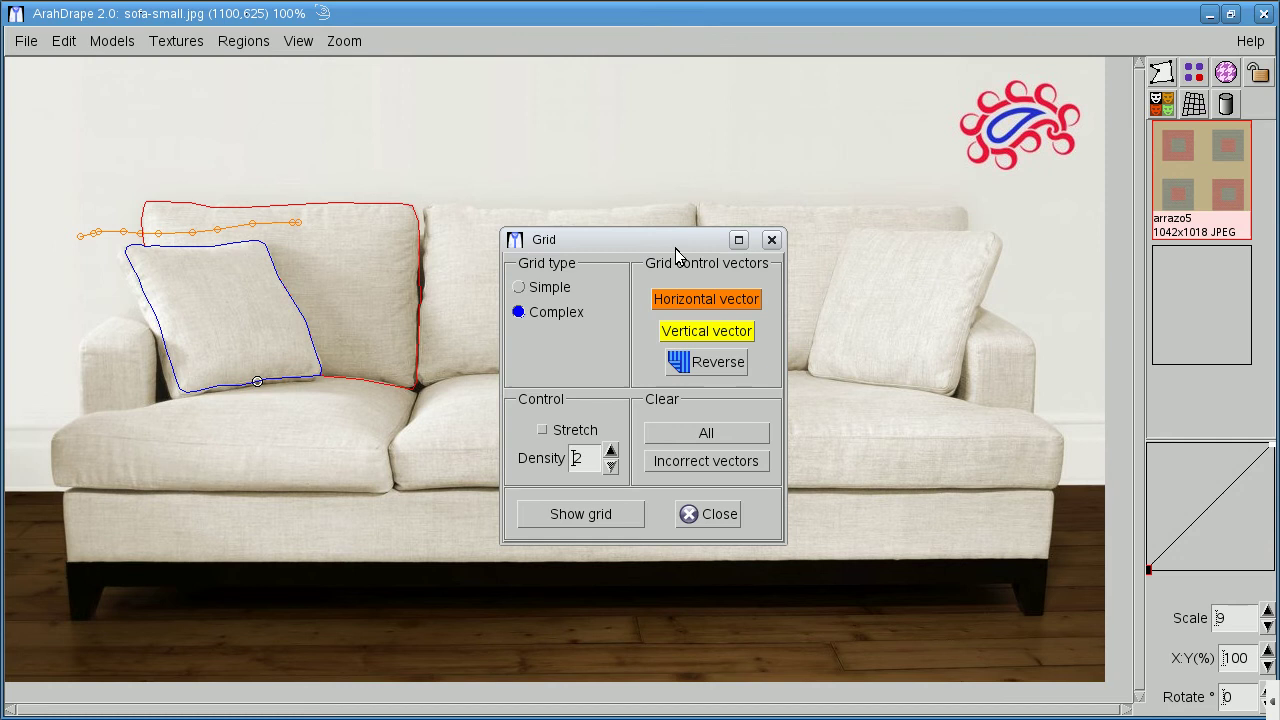
pyautogui.click(676, 302)
pyautogui.moveTo(130, 419); pyautogui.dragTo(203, 403)
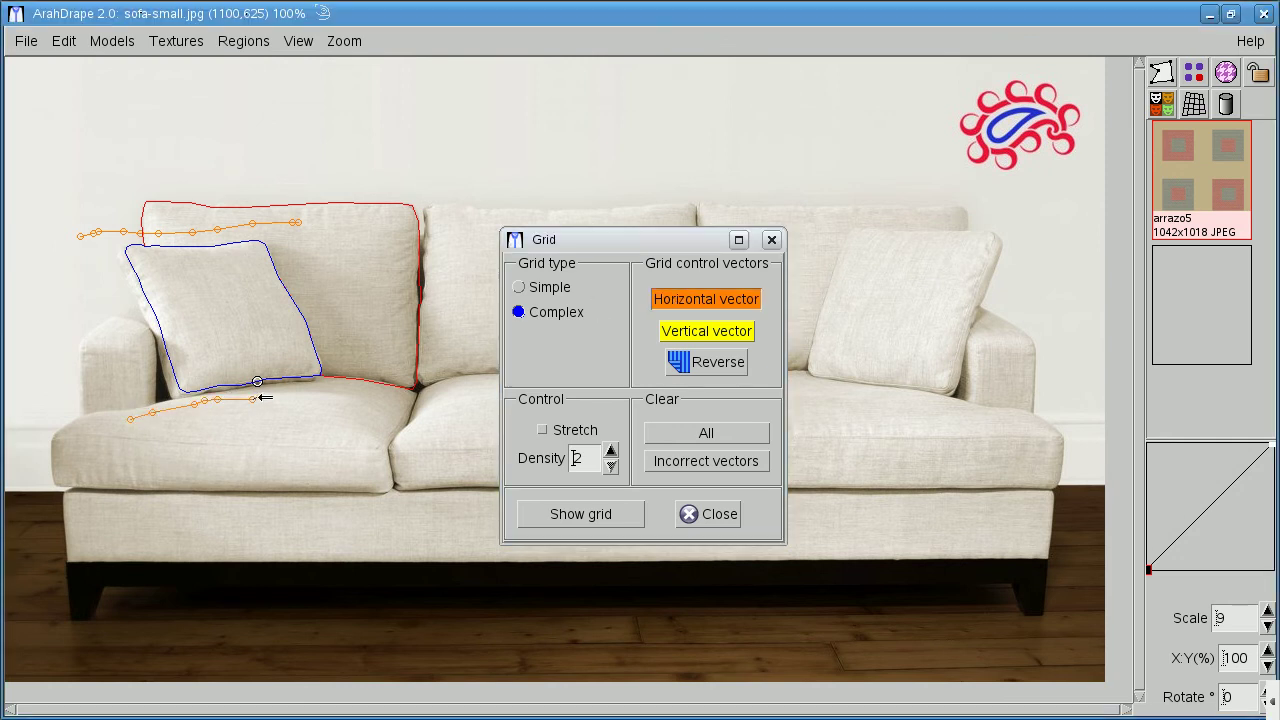
pyautogui.moveTo(329, 389); pyautogui.dragTo(366, 389)
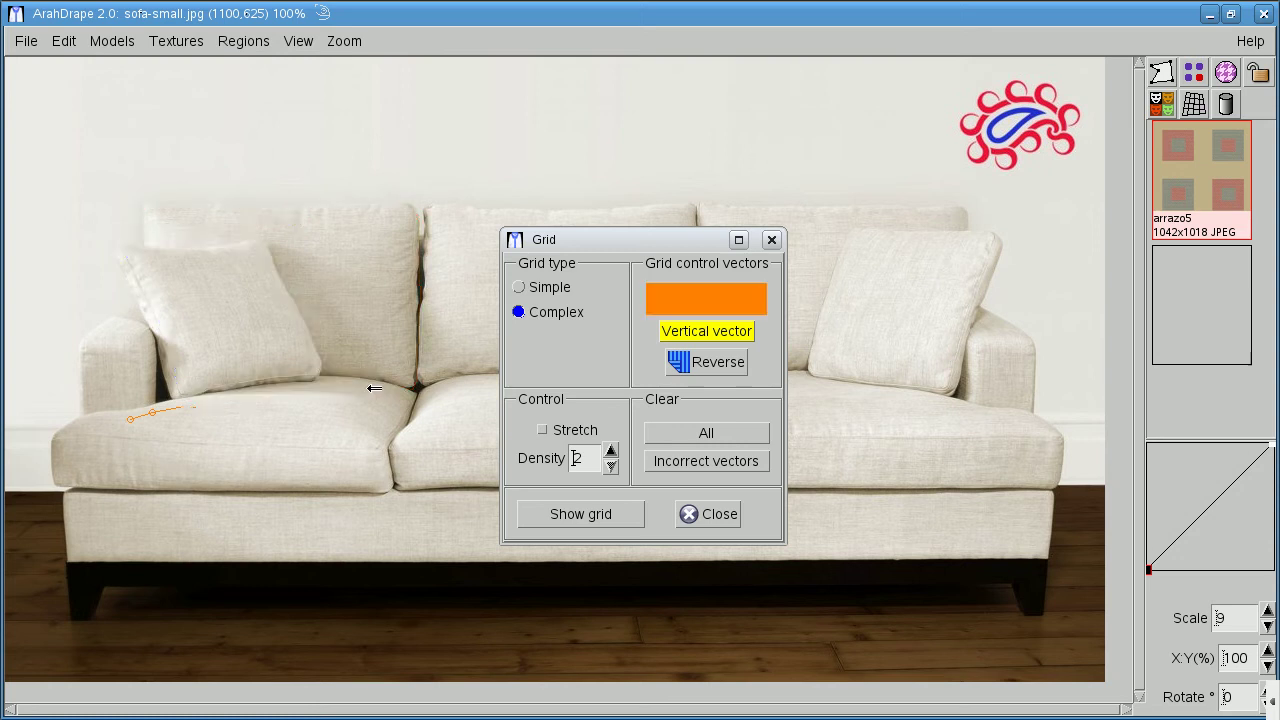
# Draw vertical vectors down the pillow's left and right sides
pyautogui.click(692, 340)
pyautogui.moveTo(105, 218); pyautogui.dragTo(116, 244)
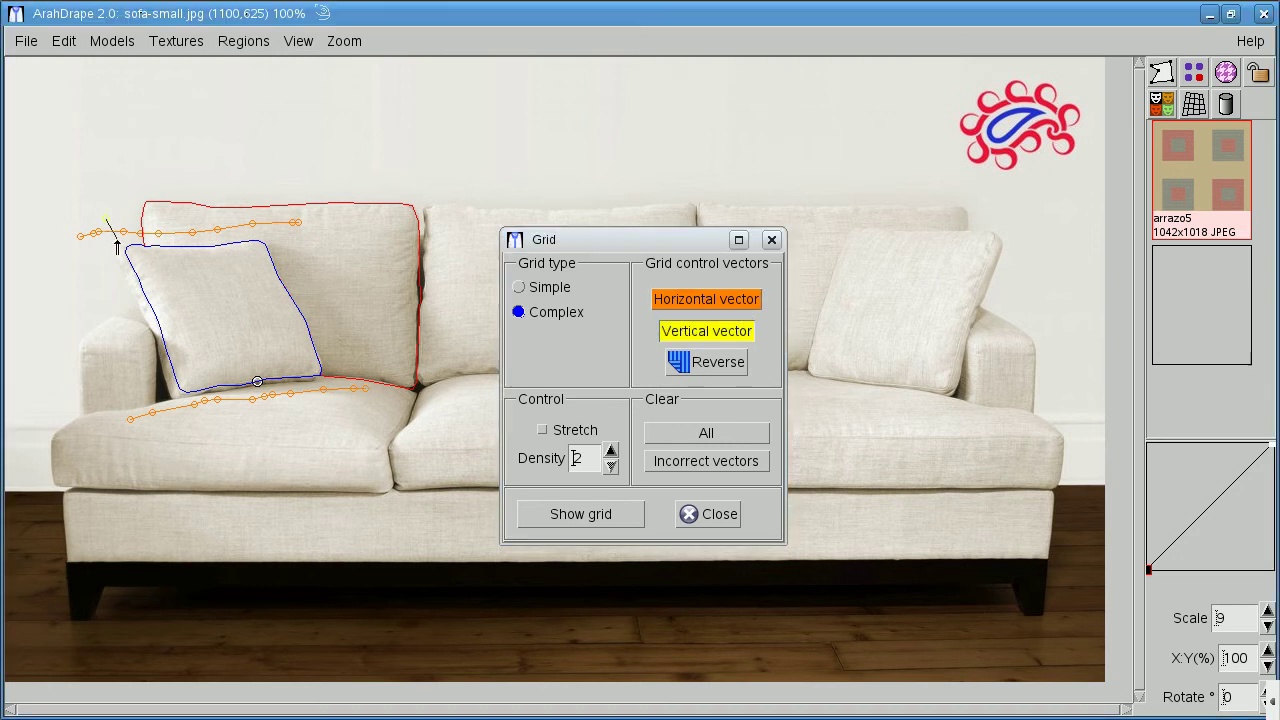
pyautogui.moveTo(144, 318); pyautogui.dragTo(185, 418)
pyautogui.click(680, 331)
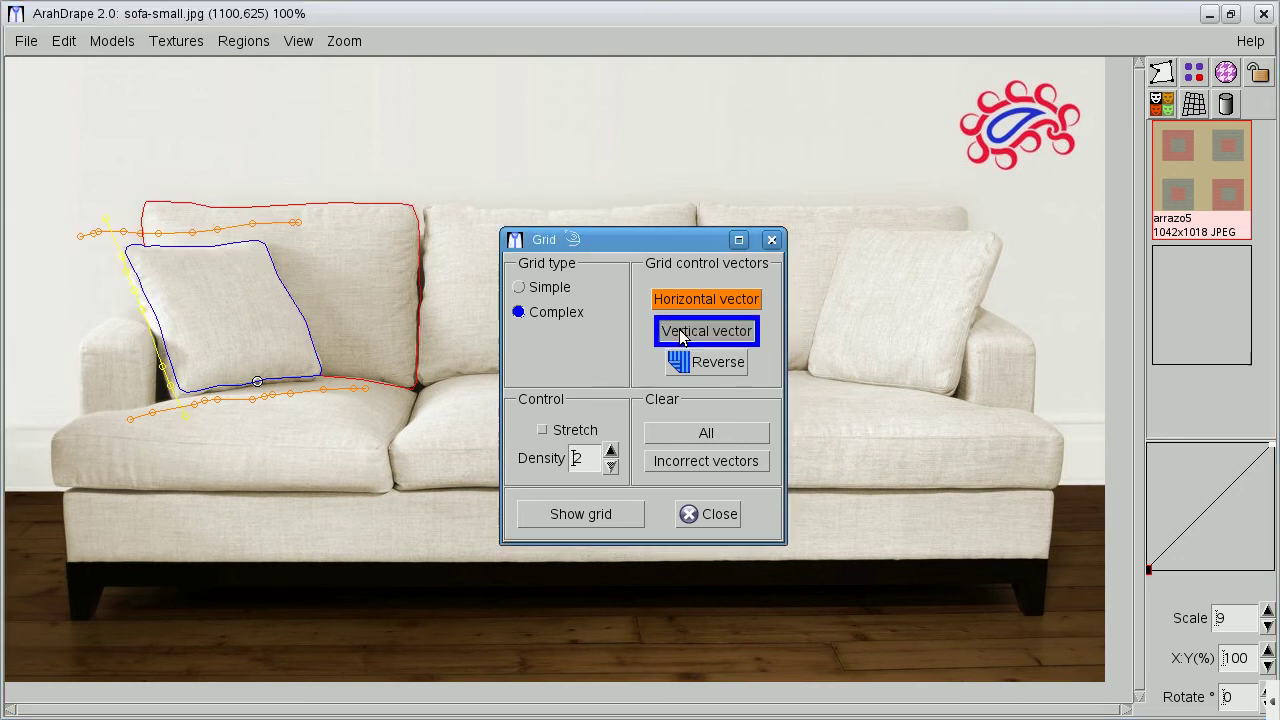
pyautogui.click(266, 220)
pyautogui.moveTo(277, 247); pyautogui.dragTo(337, 399)
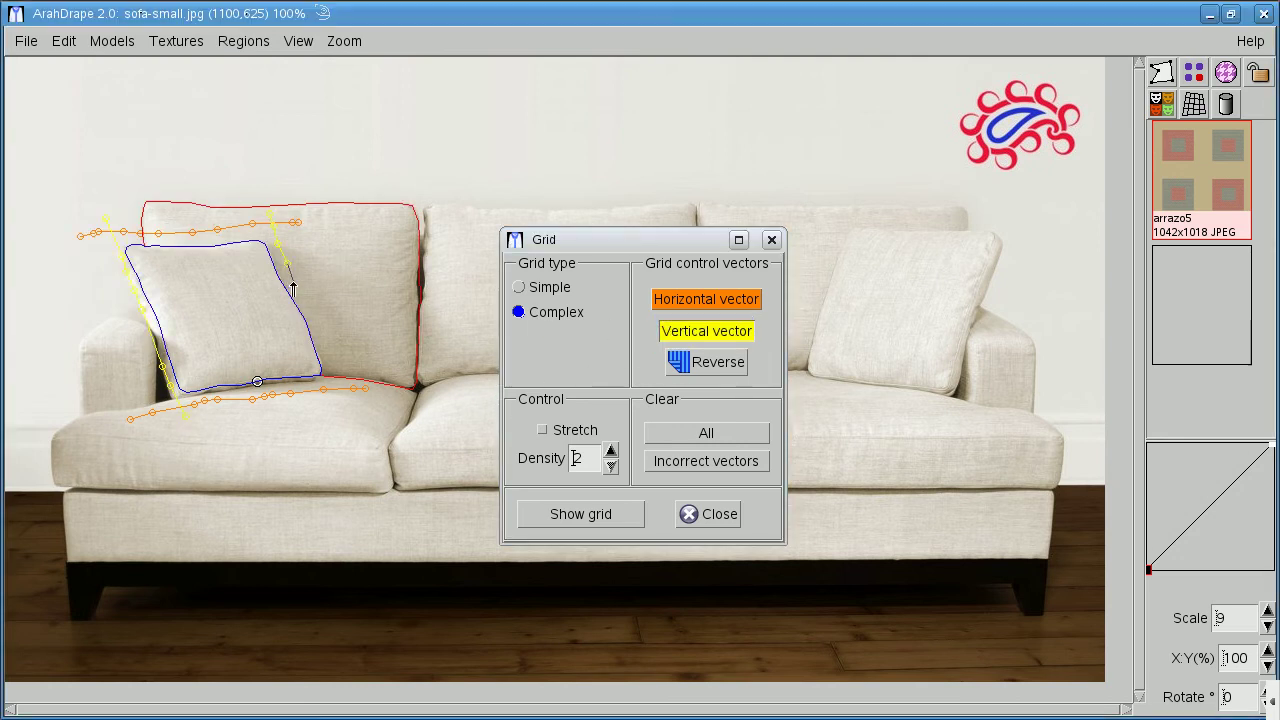
pyautogui.click(339, 410)
# Duplicate the bottom vector into a mid-pillow horizontal vector, then raise grid density to 8
pyautogui.rightClick(328, 365)
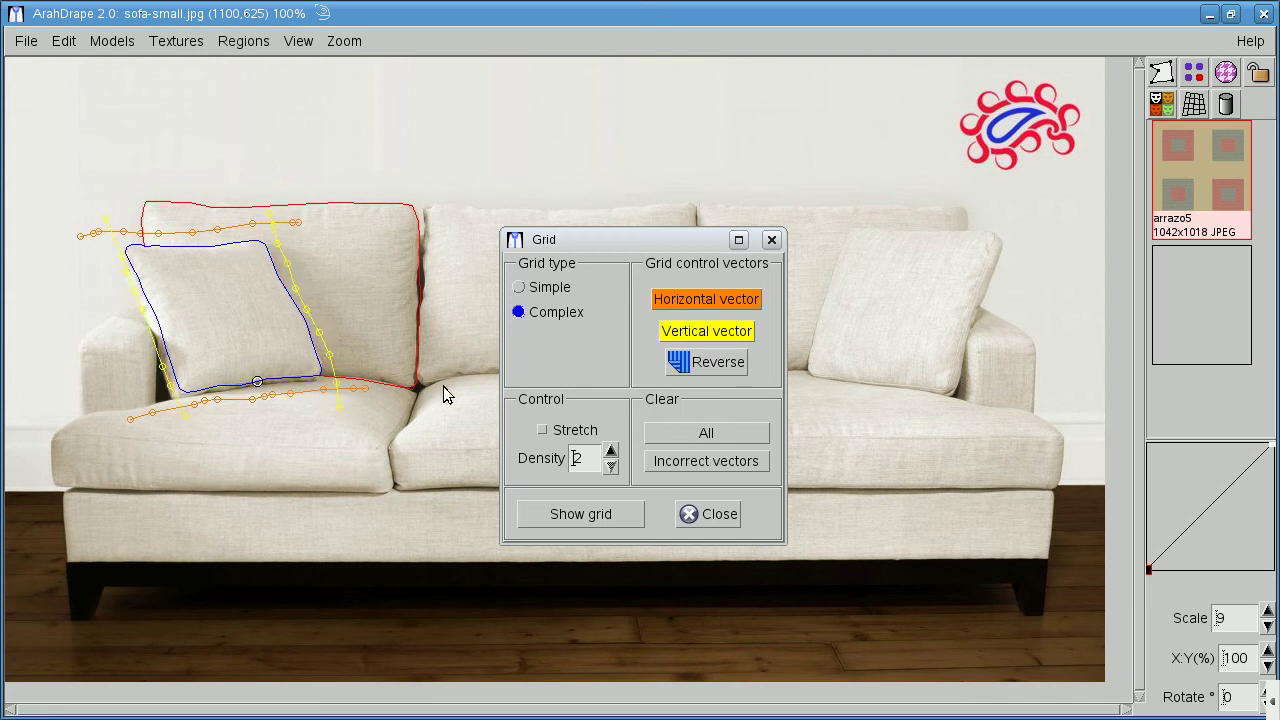
pyautogui.rightClick(360, 397)
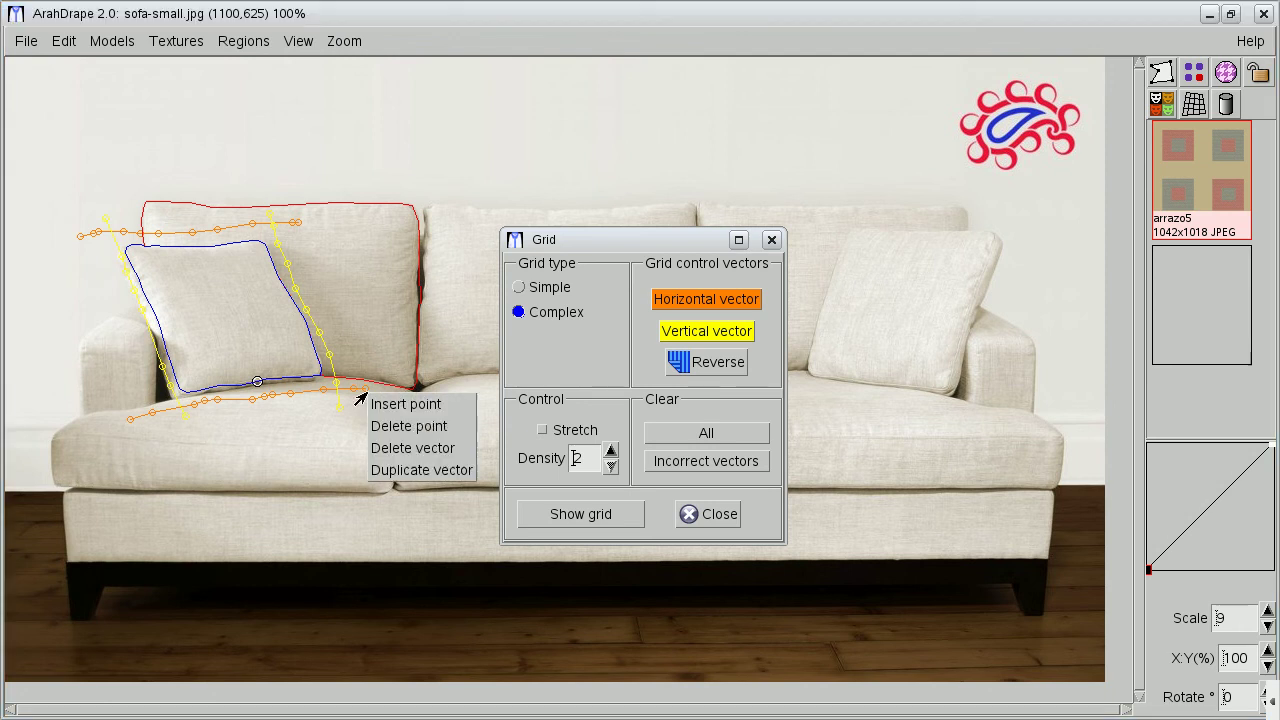
pyautogui.click(390, 468)
pyautogui.moveTo(370, 401); pyautogui.dragTo(255, 297)
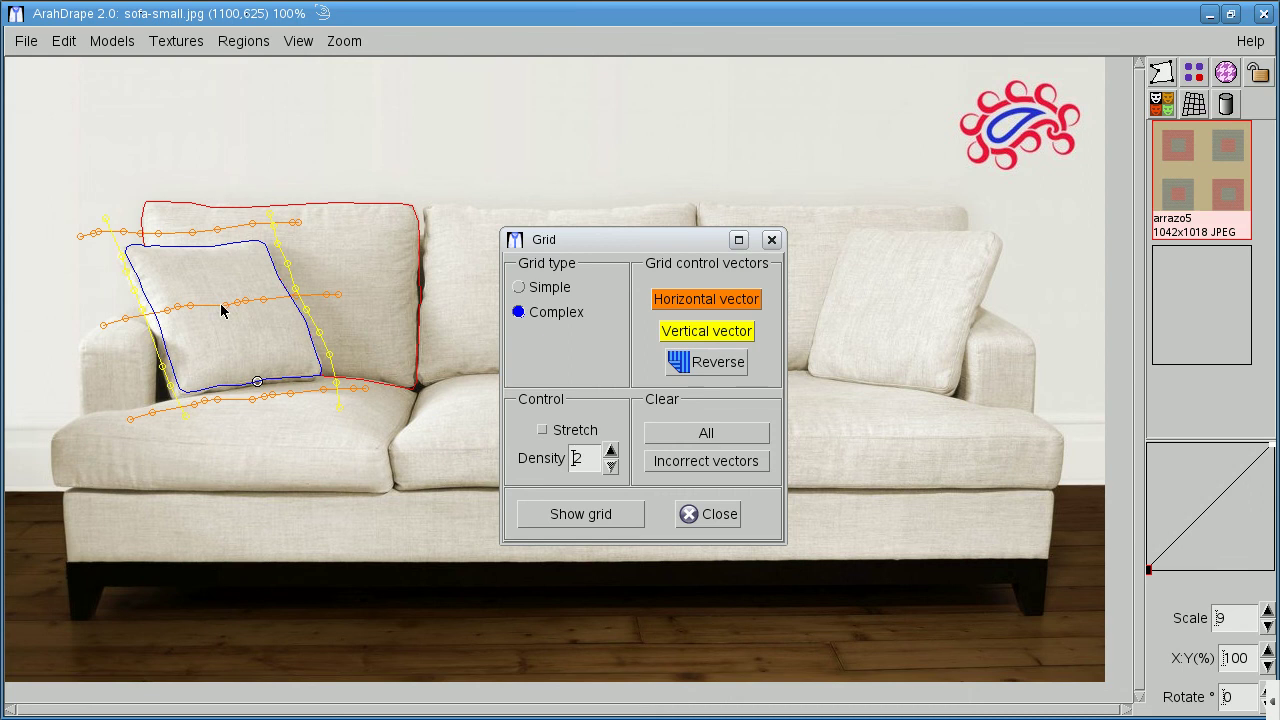
pyautogui.moveTo(222, 310); pyautogui.dragTo(223, 304)
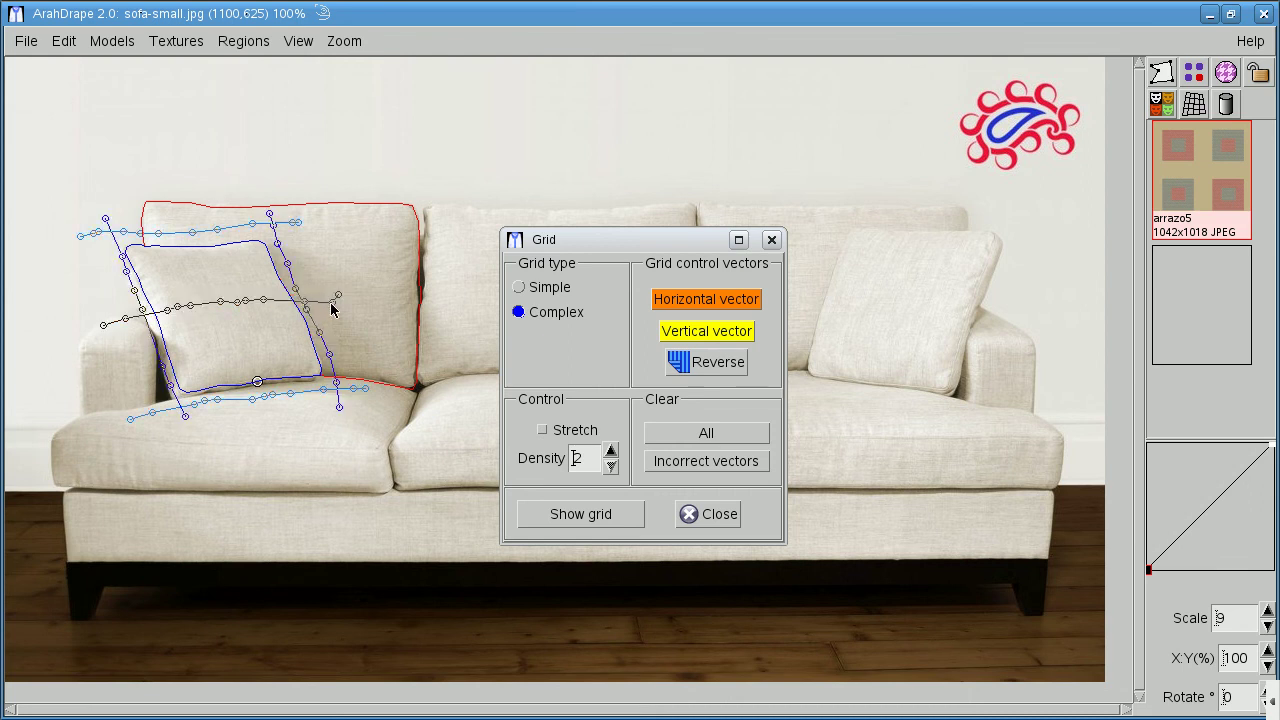
pyautogui.click(579, 512)
pyautogui.write('8')
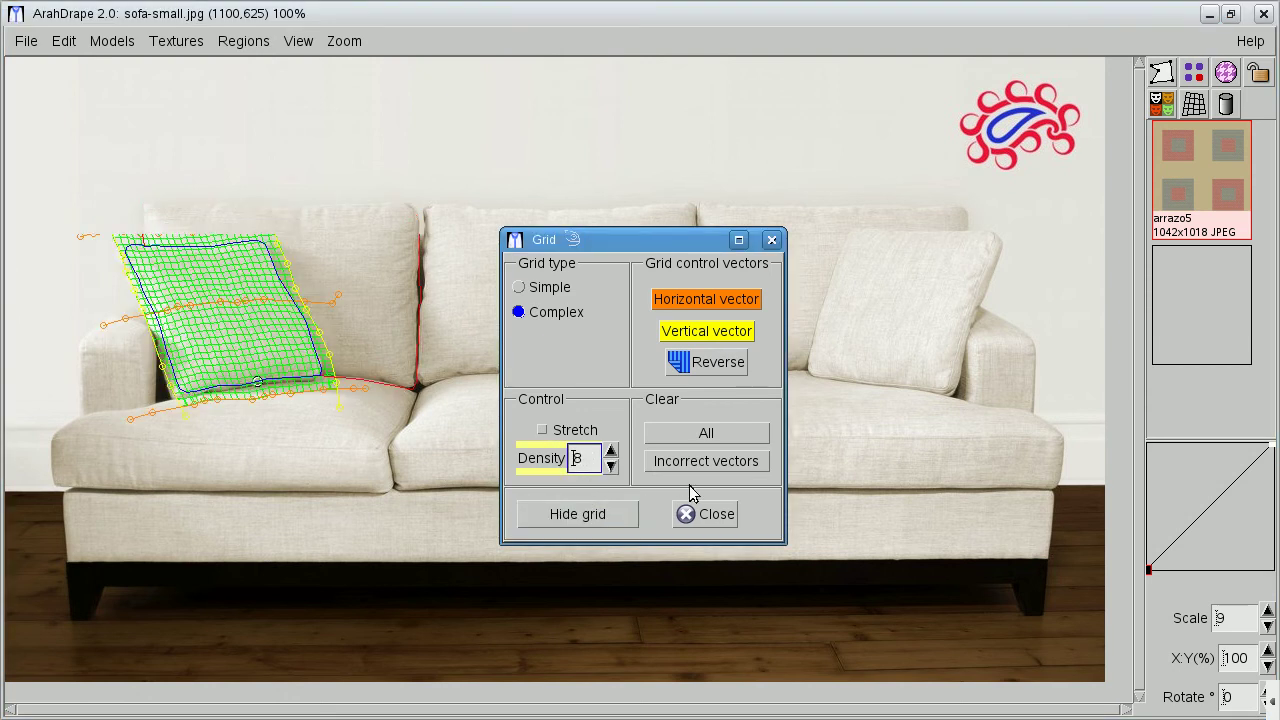
pyautogui.click(695, 515)
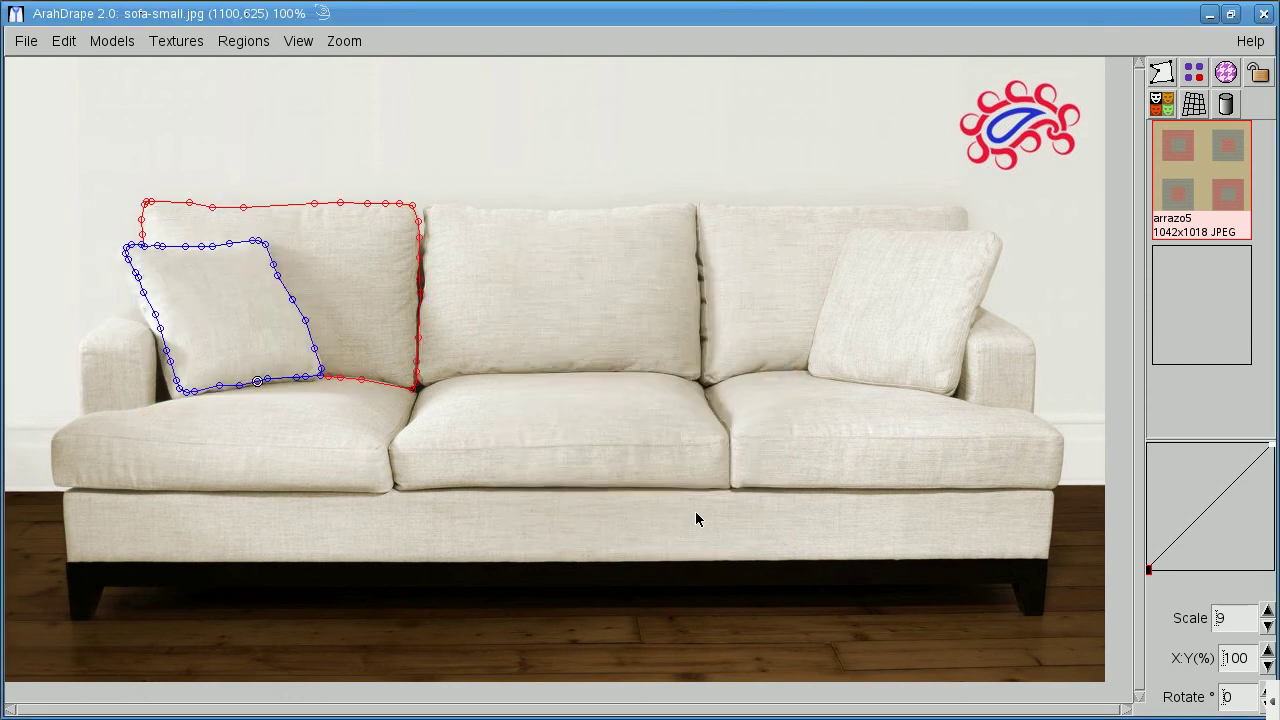
# Switch back to the draped arrazo5 view and shift the pillow's pattern slightly right
pyautogui.click(301, 49)
pyautogui.click(310, 130)
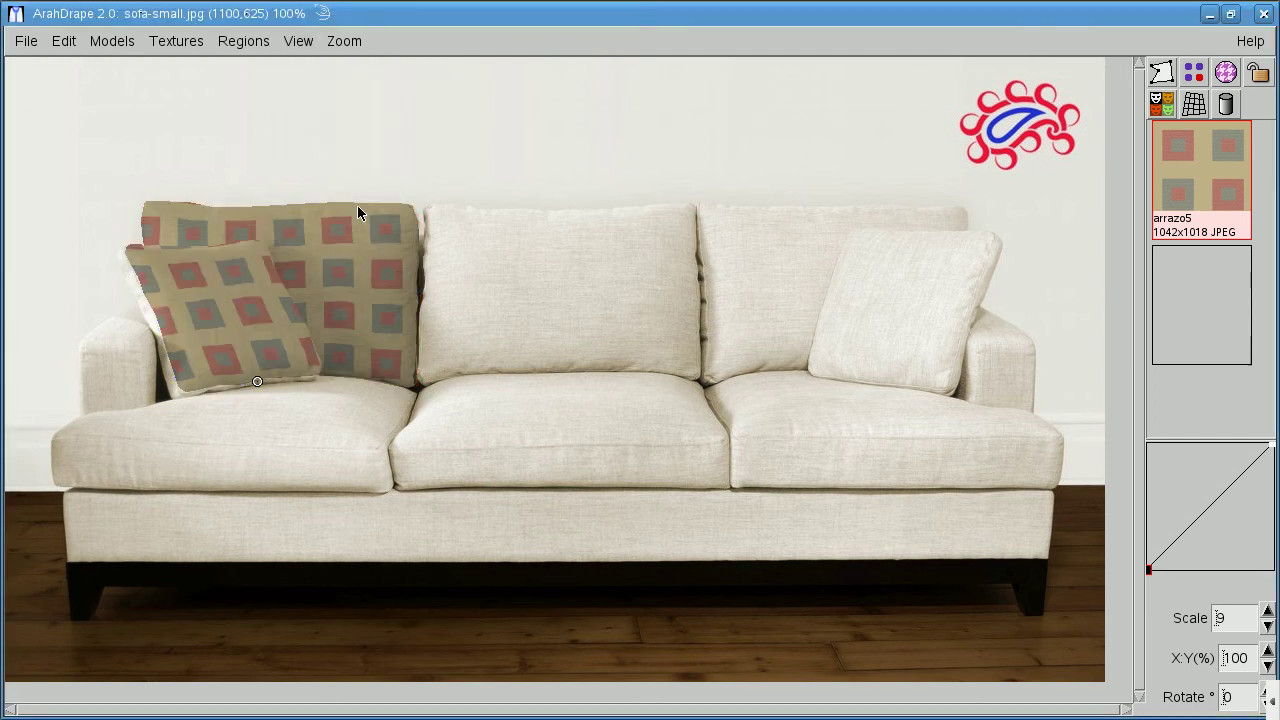
pyautogui.moveTo(274, 337)
pyautogui.mouseDown()
pyautogui.moveTo(345, 320)
pyautogui.moveTo(320, 306)
pyautogui.moveTo(348, 321)
pyautogui.mouseUp()
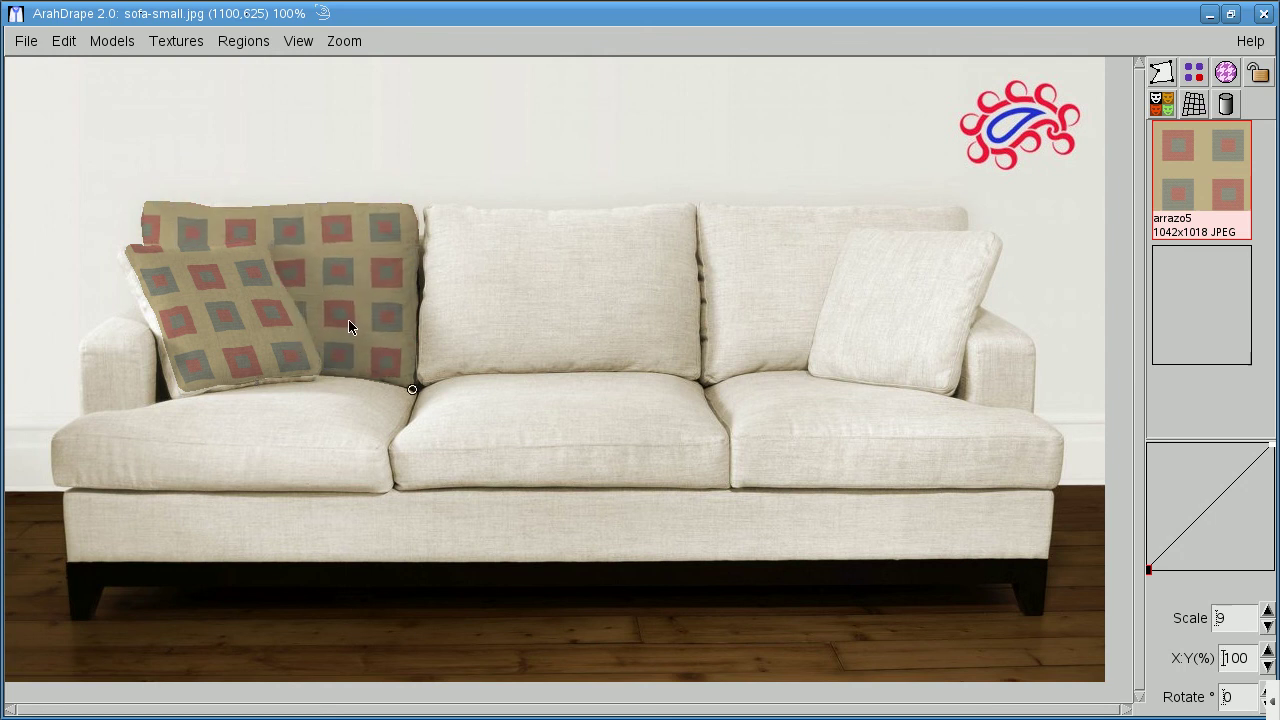